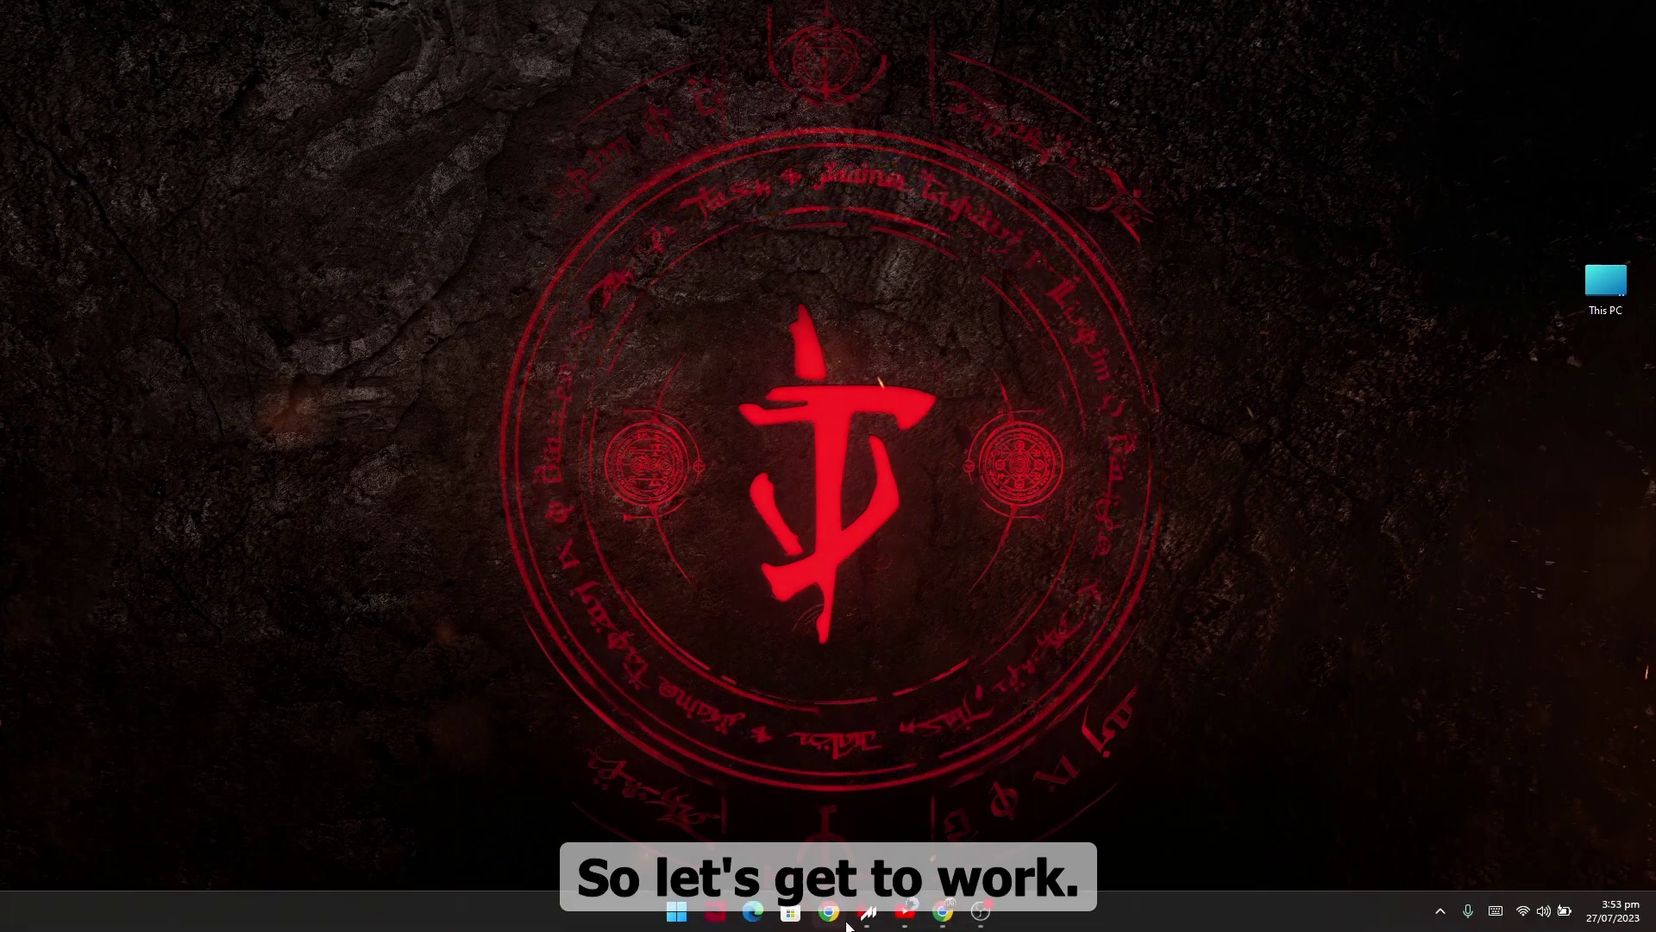
Step: Check the activated Python apps, including the Sol apps, under Settings > Assetto Corsa, then minimize Content Manager
left_click(867, 912)
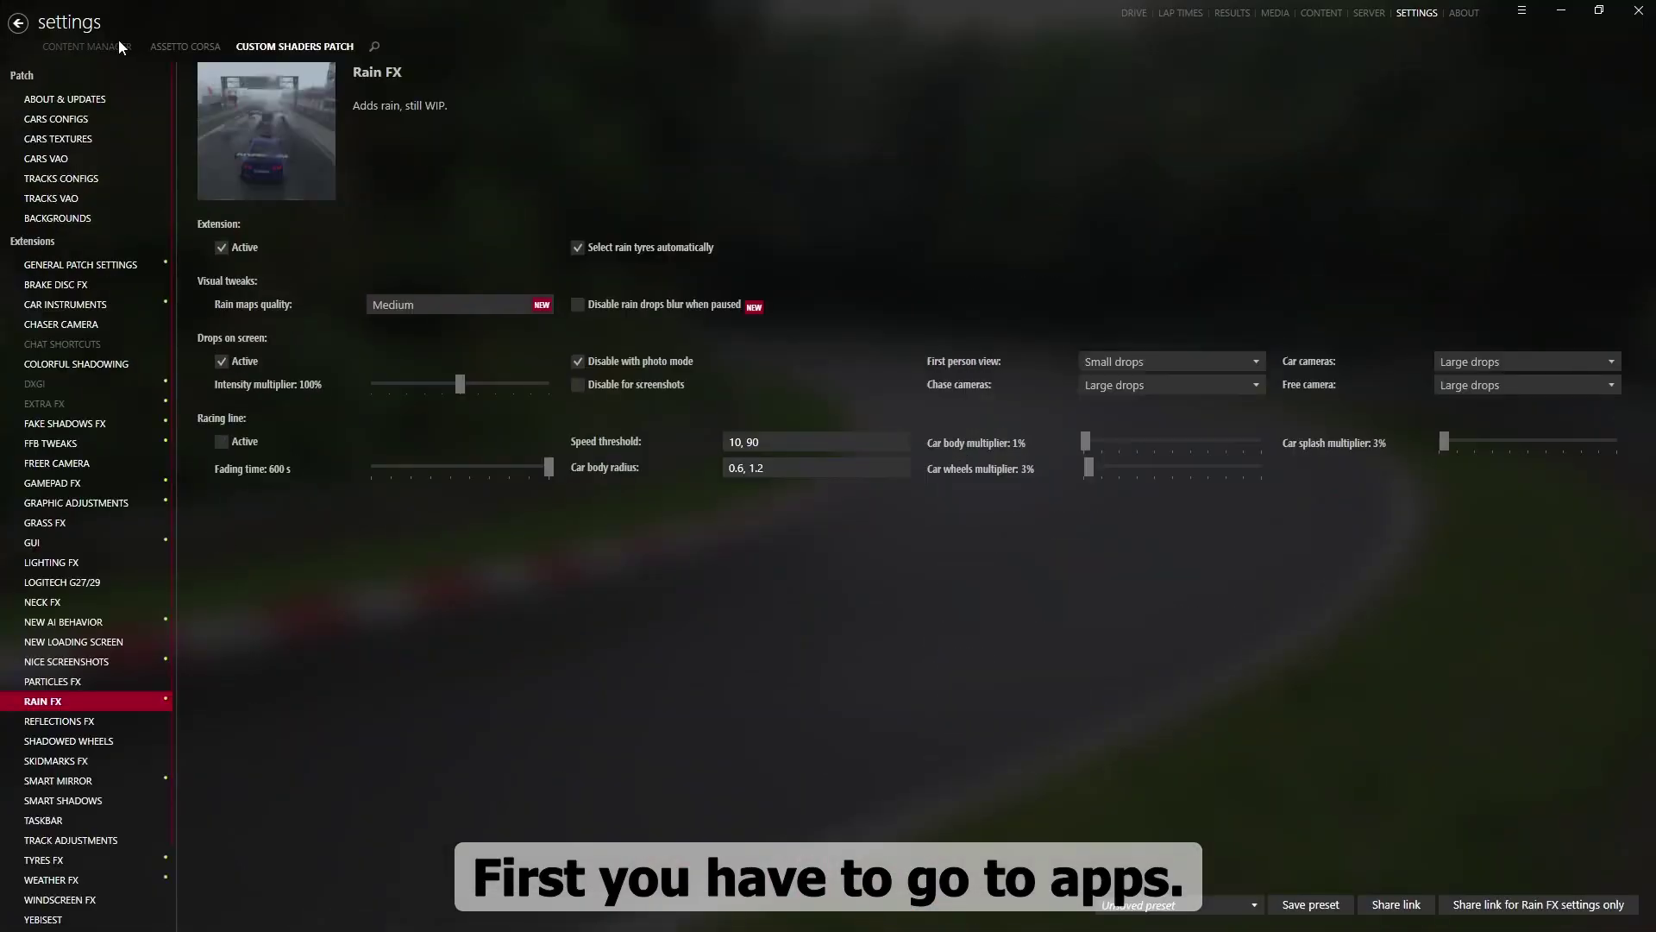
left_click(119, 43)
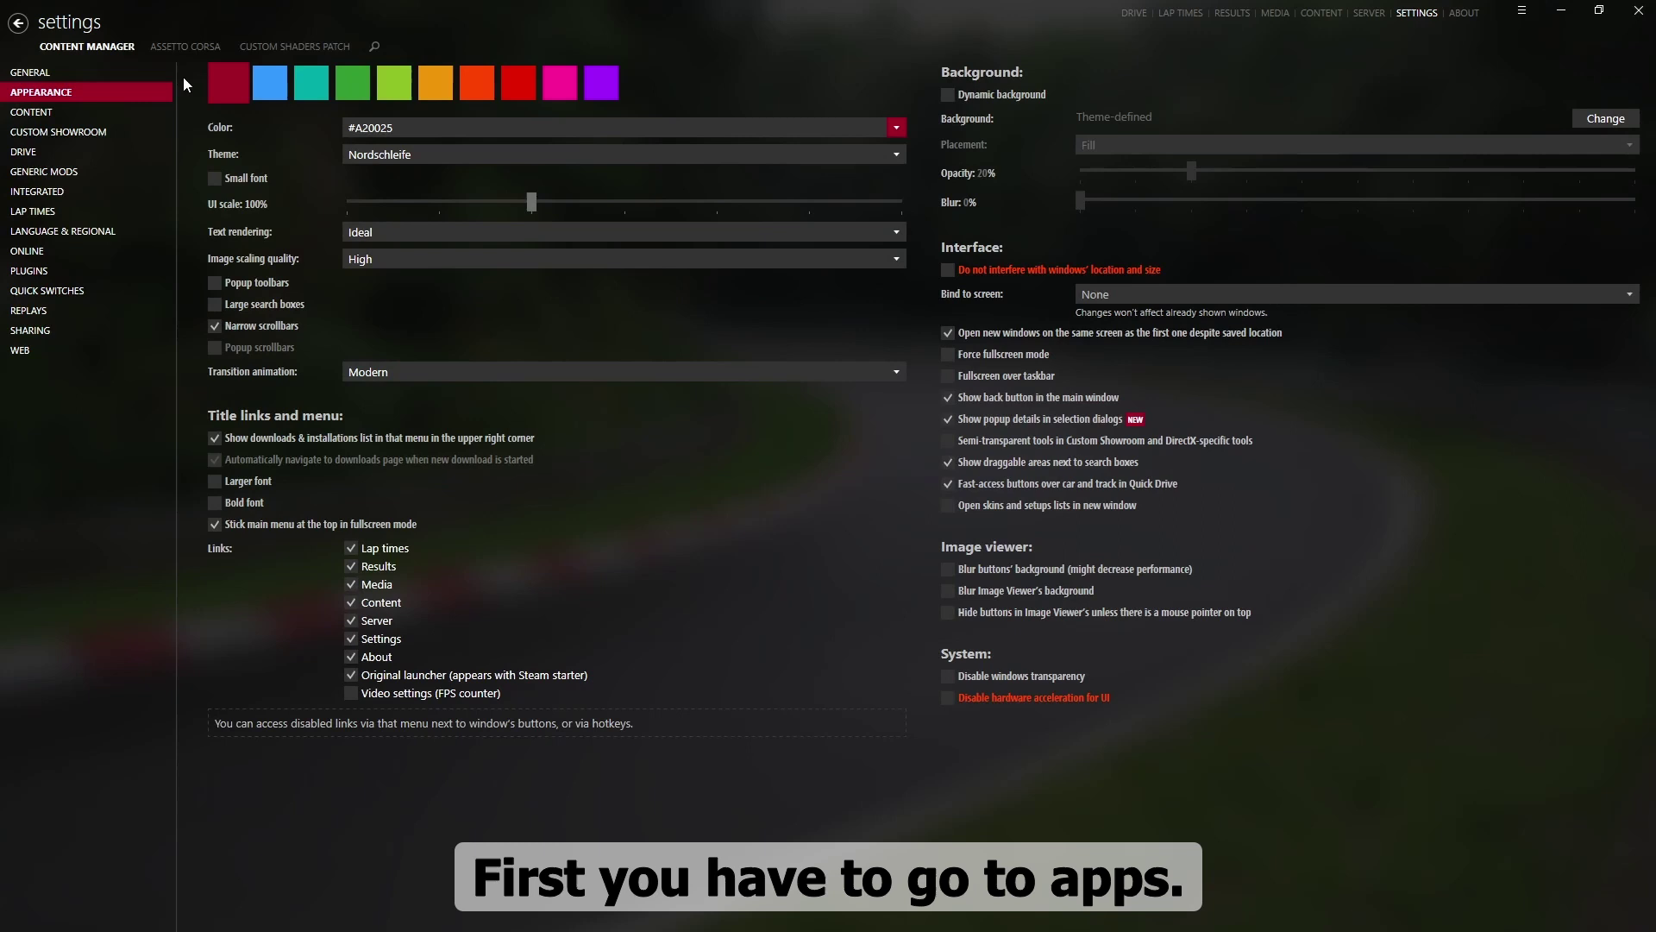
left_click(195, 47)
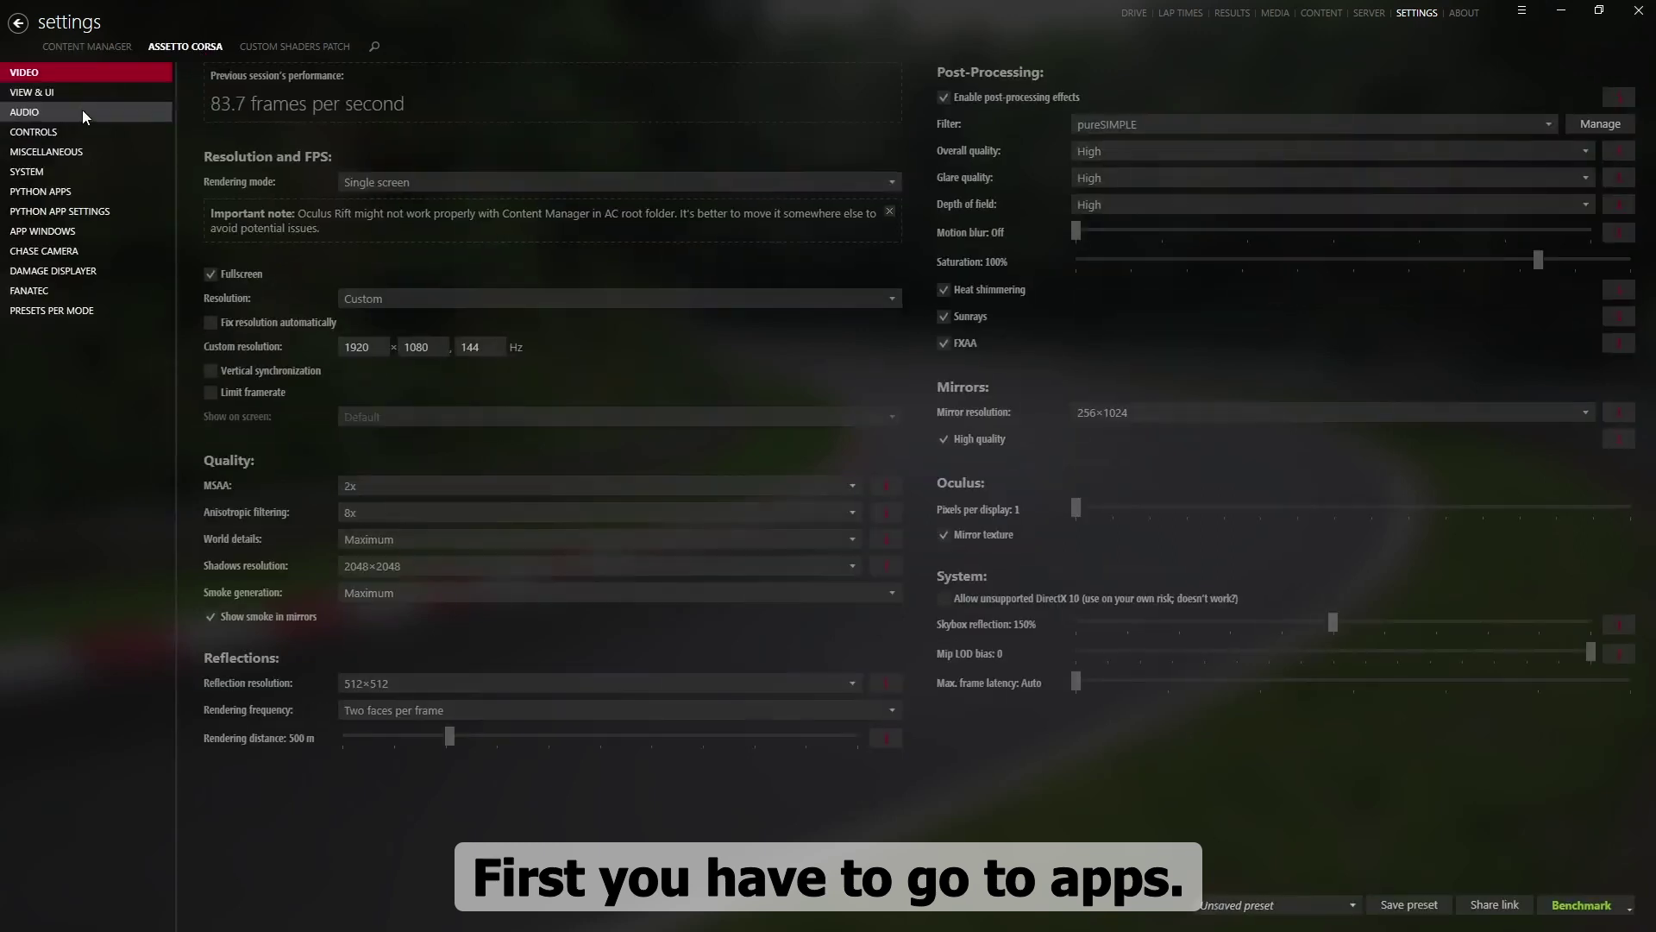
left_click(59, 190)
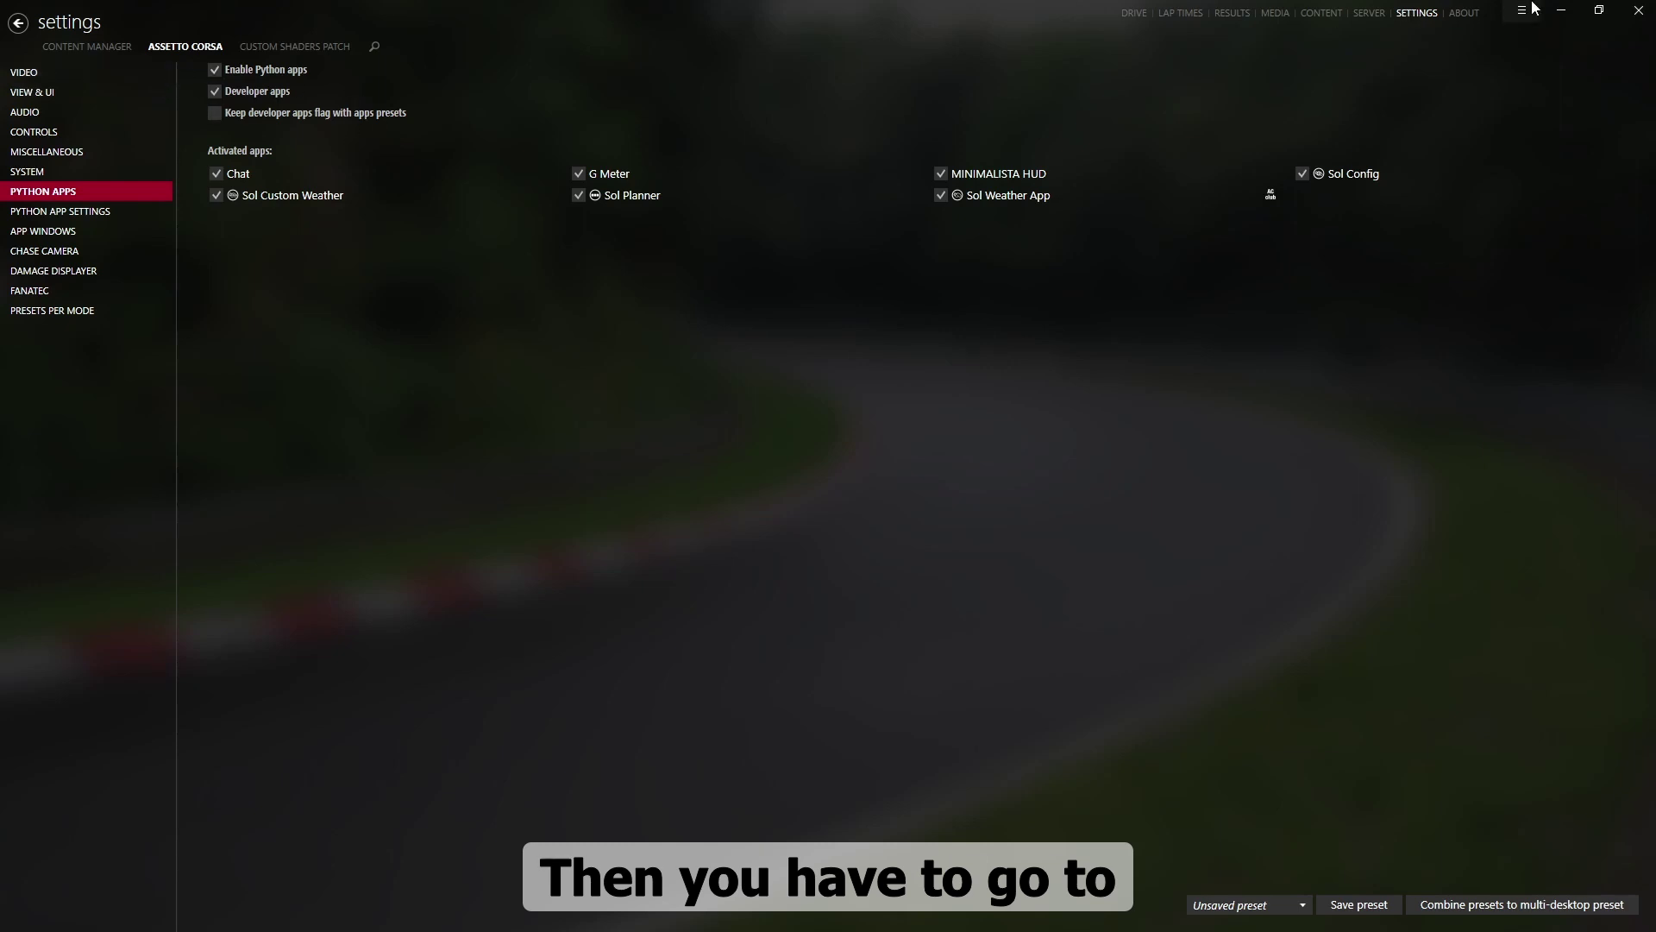
left_click(1562, 9)
Step: Review the Sol RaceDepartment page and the Patreon post attaching lights-patch-v0.1.80-preview346-full.zip
mouse_move(906, 925)
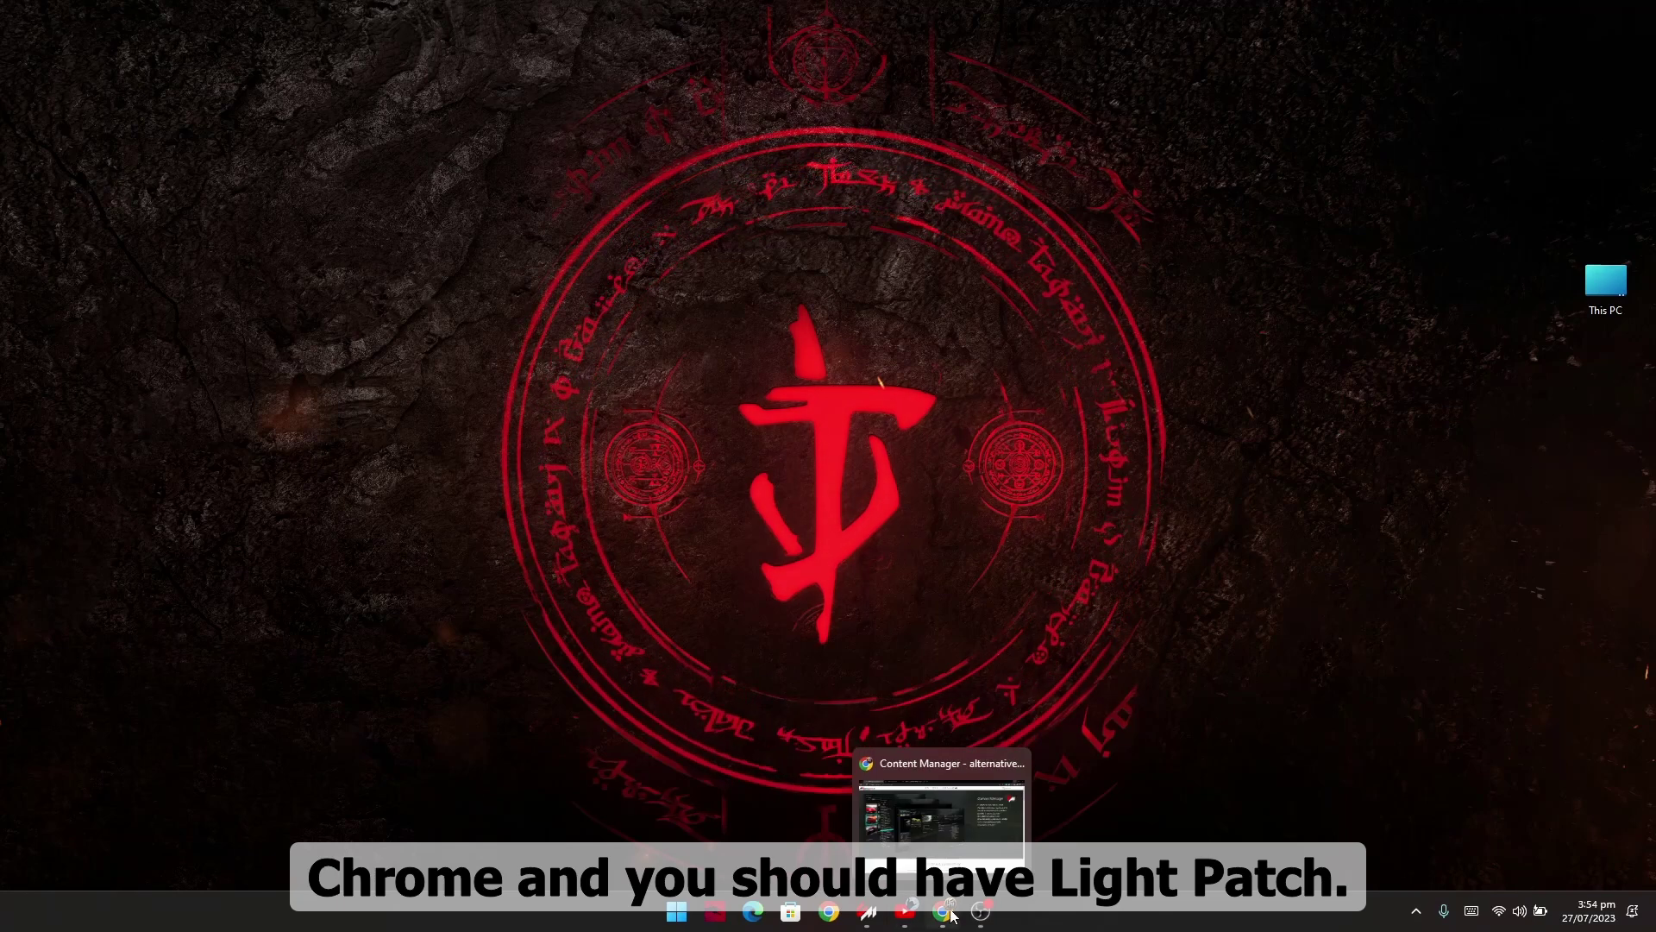
left_click(944, 915)
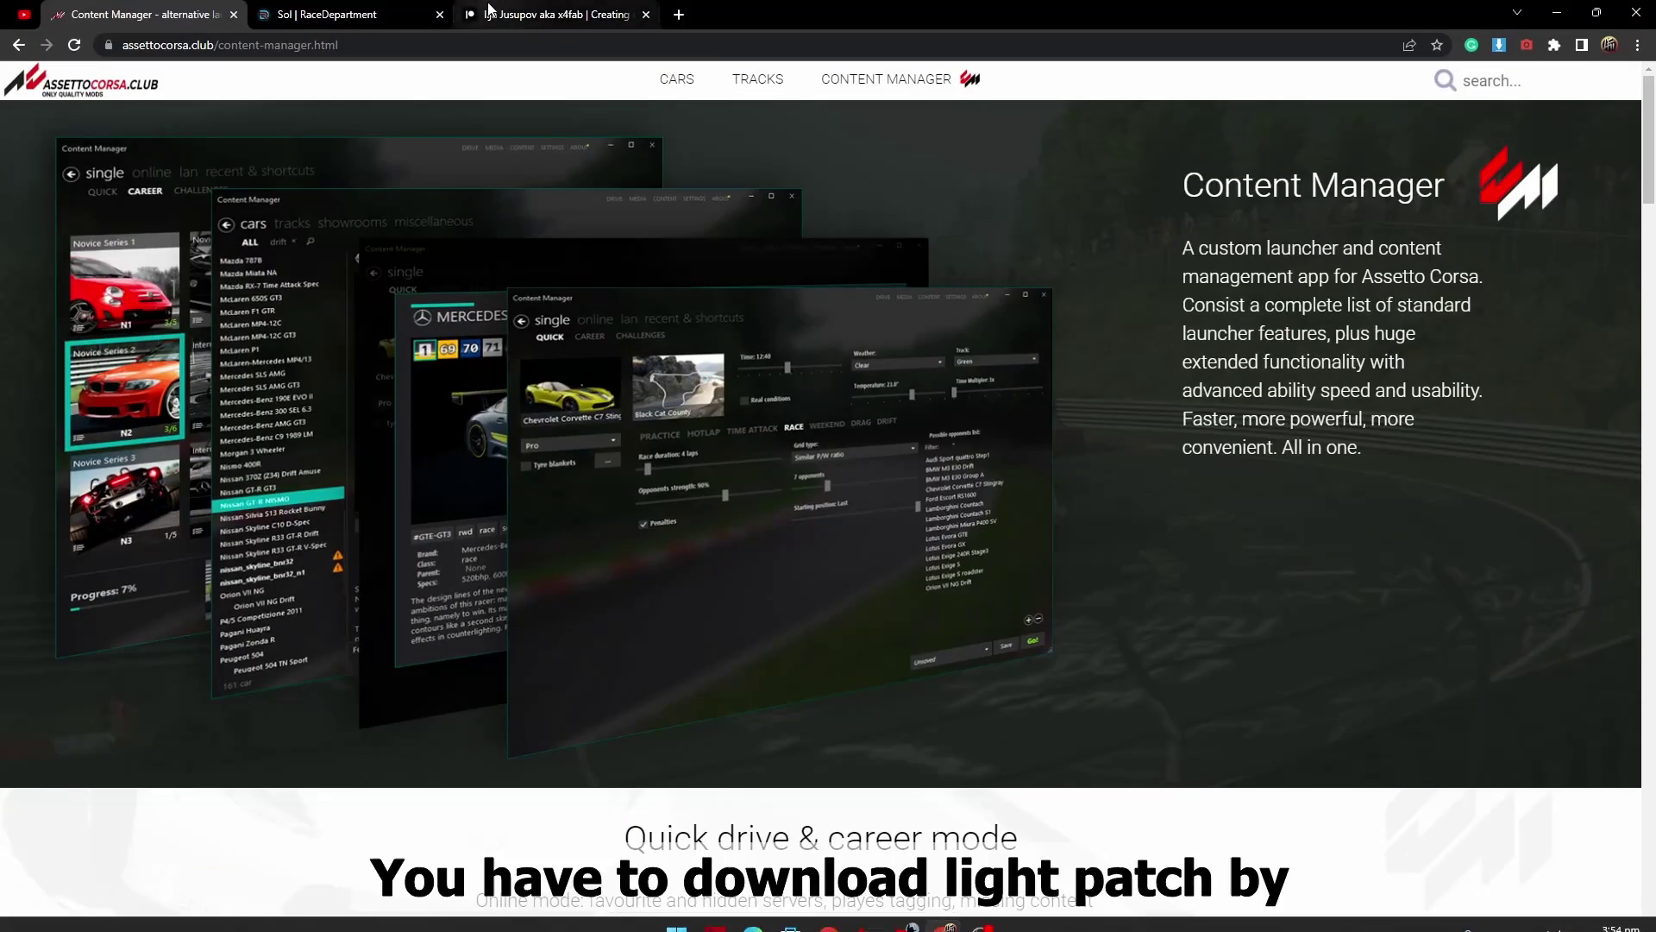
left_click(333, 10)
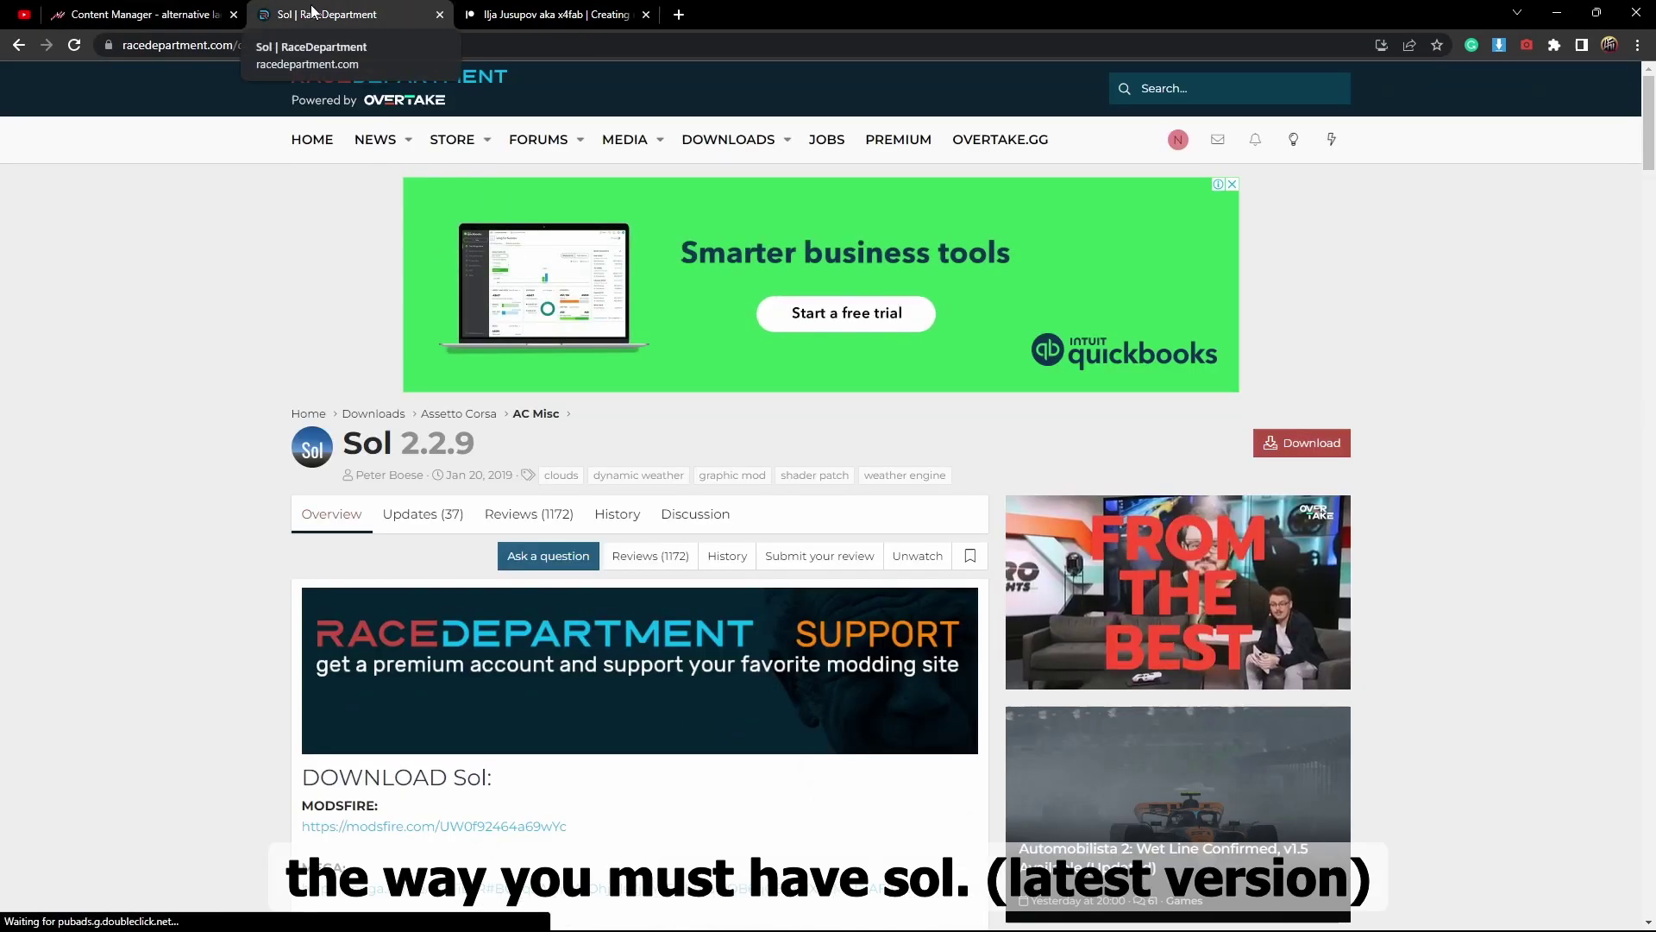
left_click(510, 10)
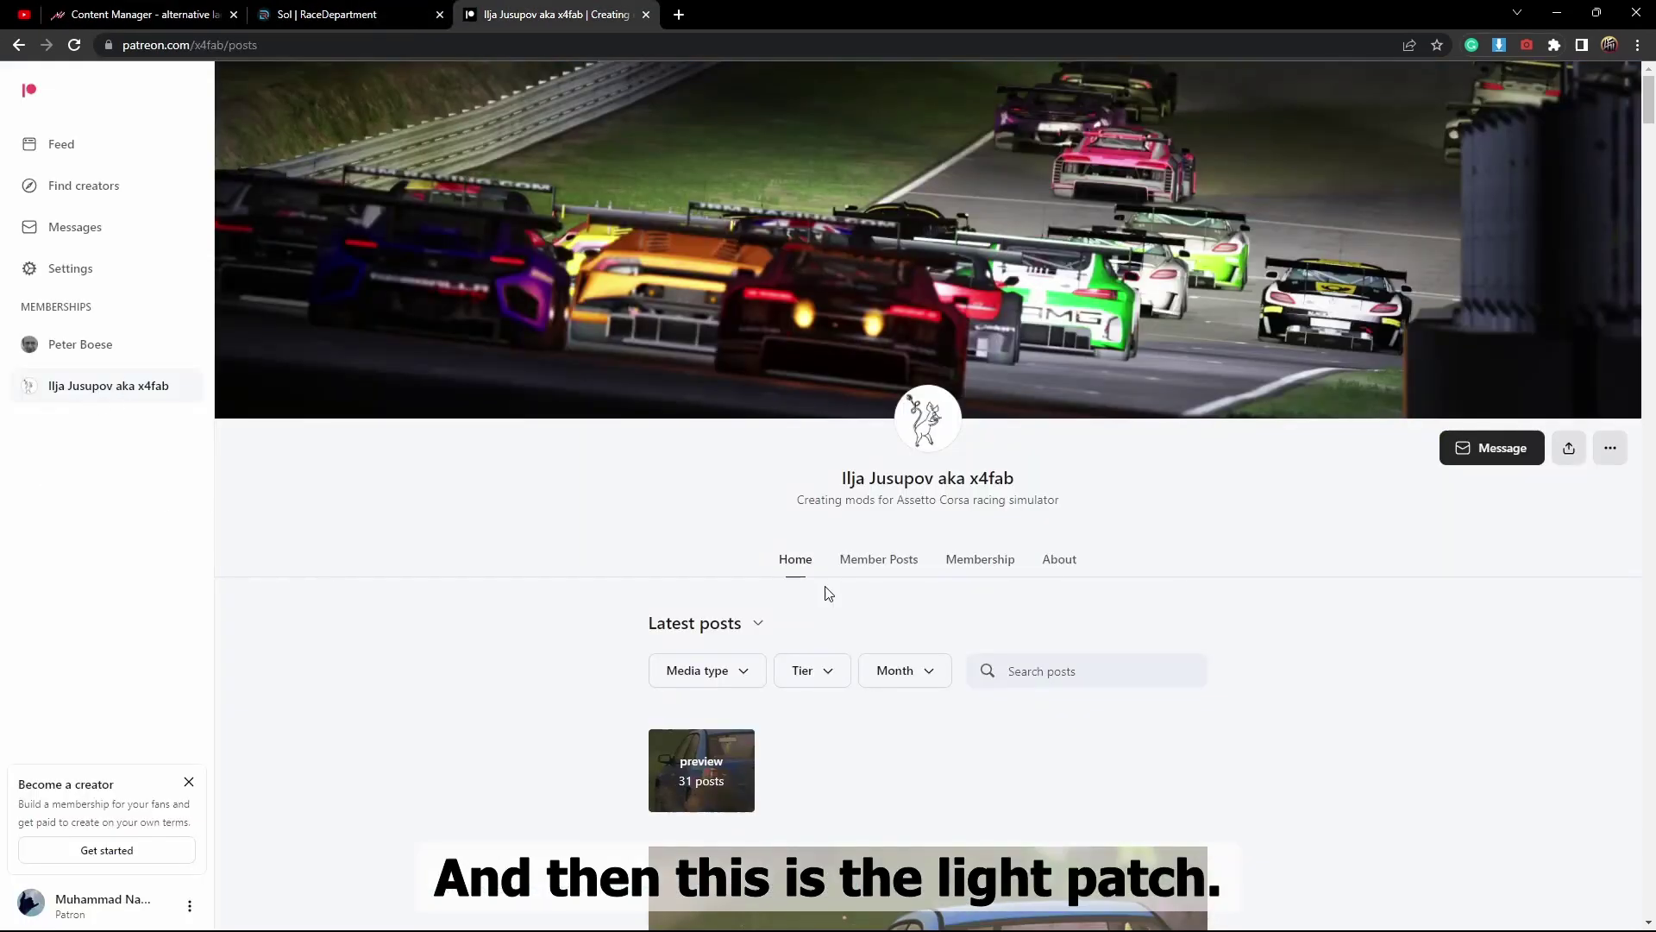
scroll(862, 593, "down", 3)
scroll(869, 661, "down", 2)
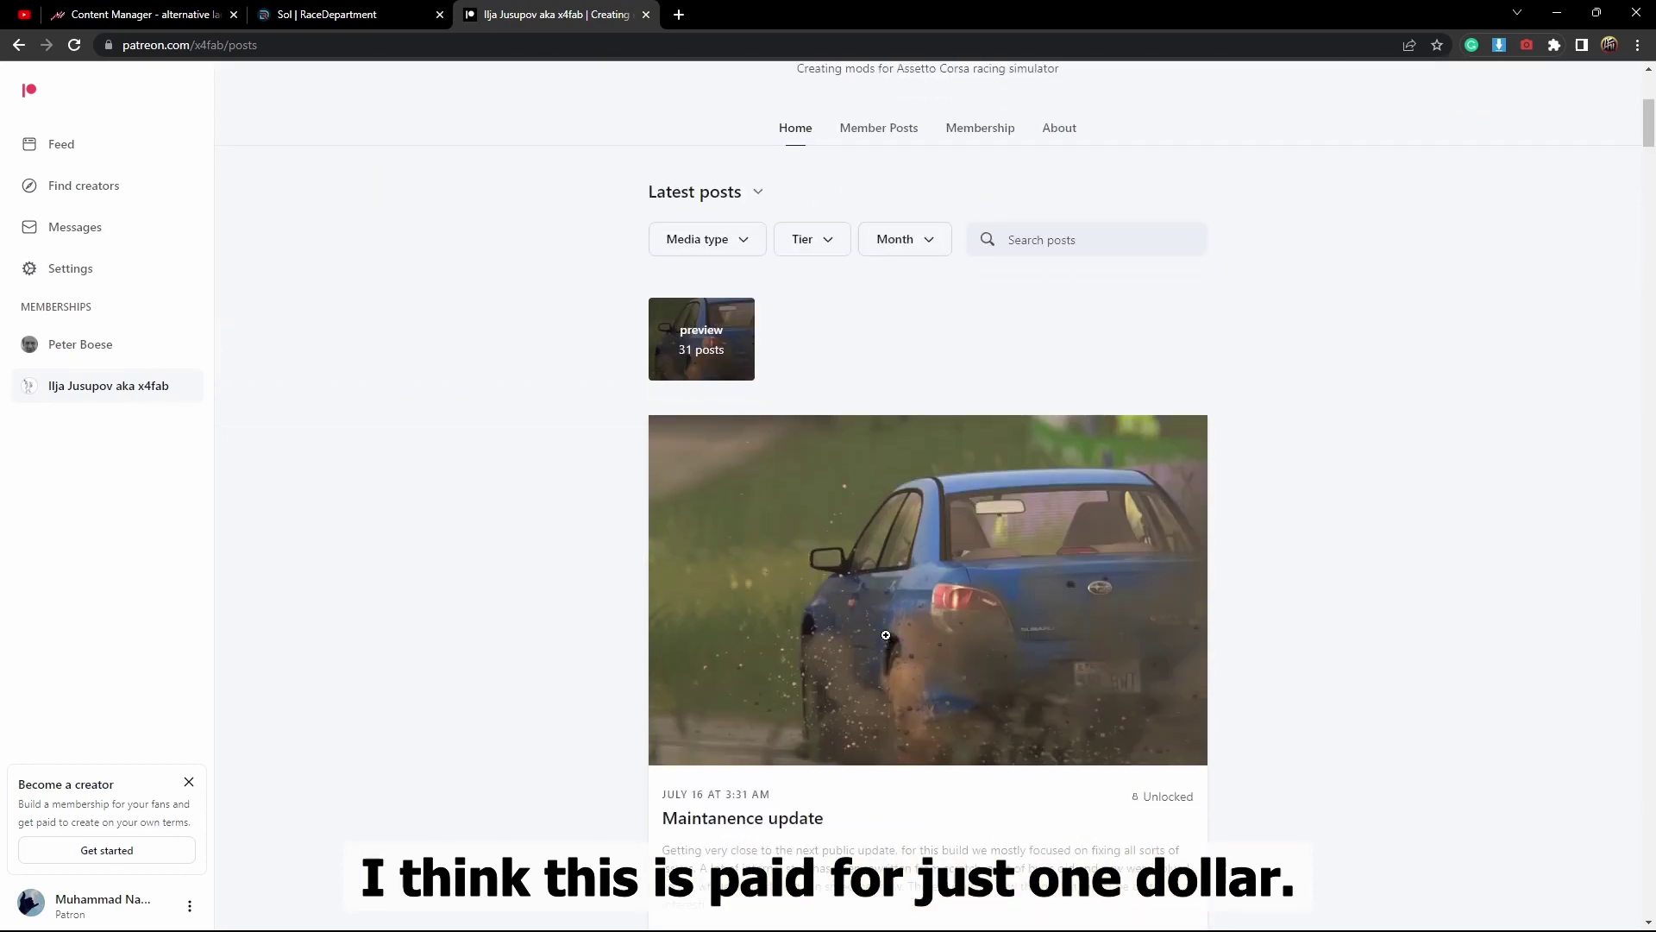
scroll(886, 634, "down", 2)
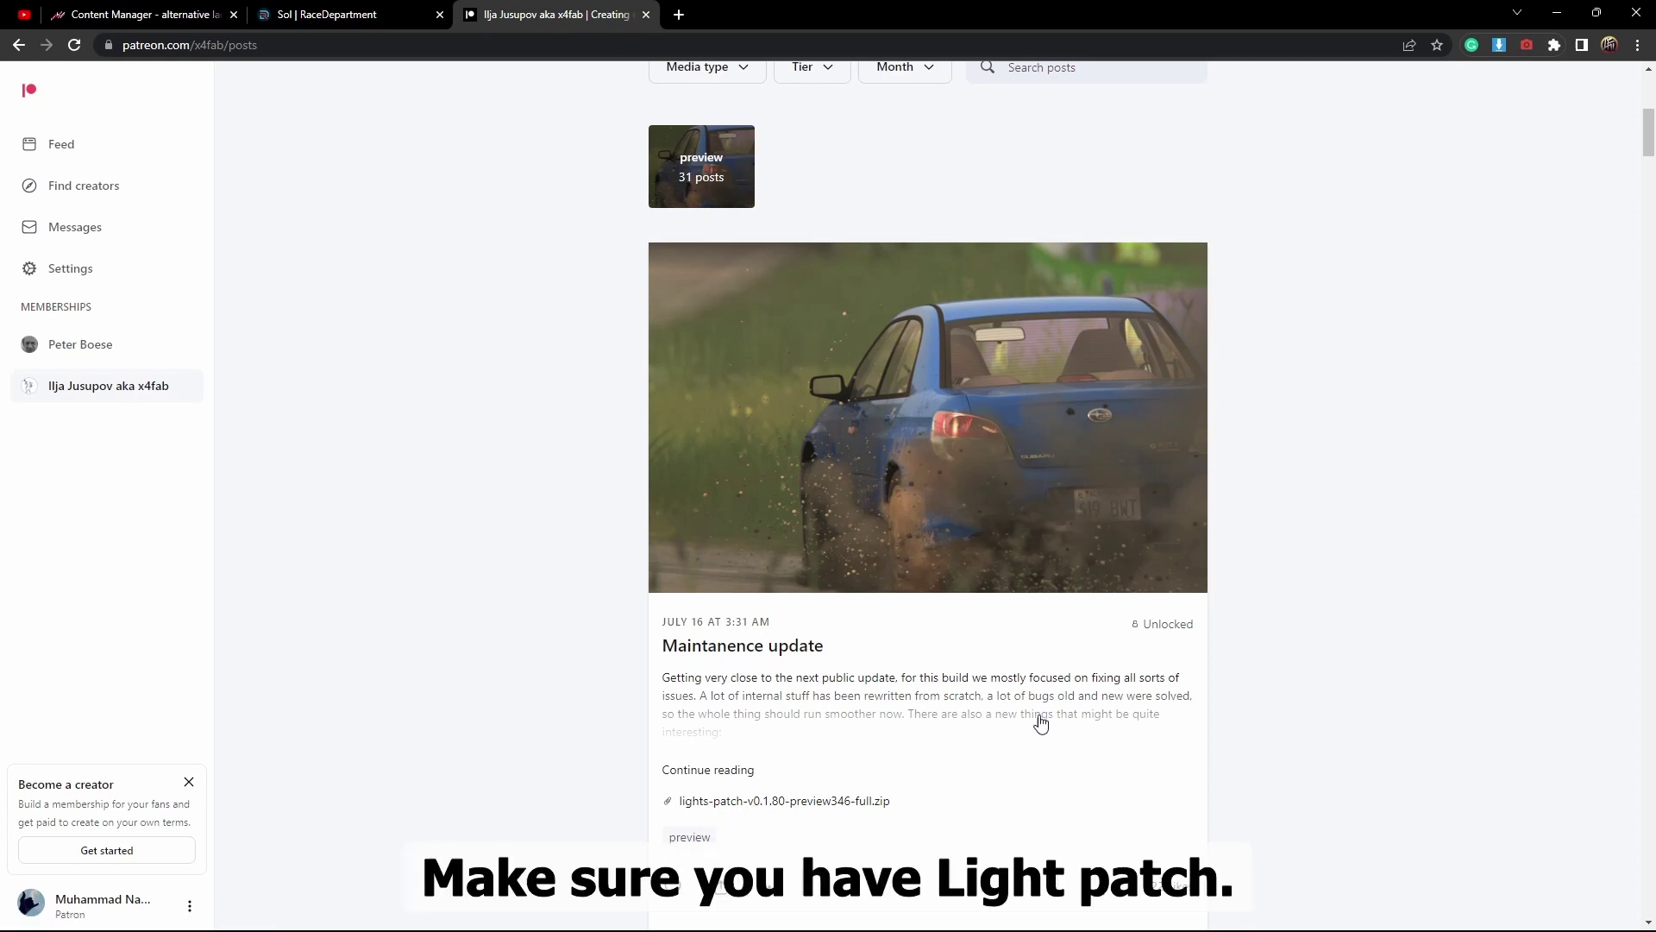
Step: Bring Content Manager back and confirm Particles FX is ticked Active in Custom Shaders Patch
left_click(1557, 12)
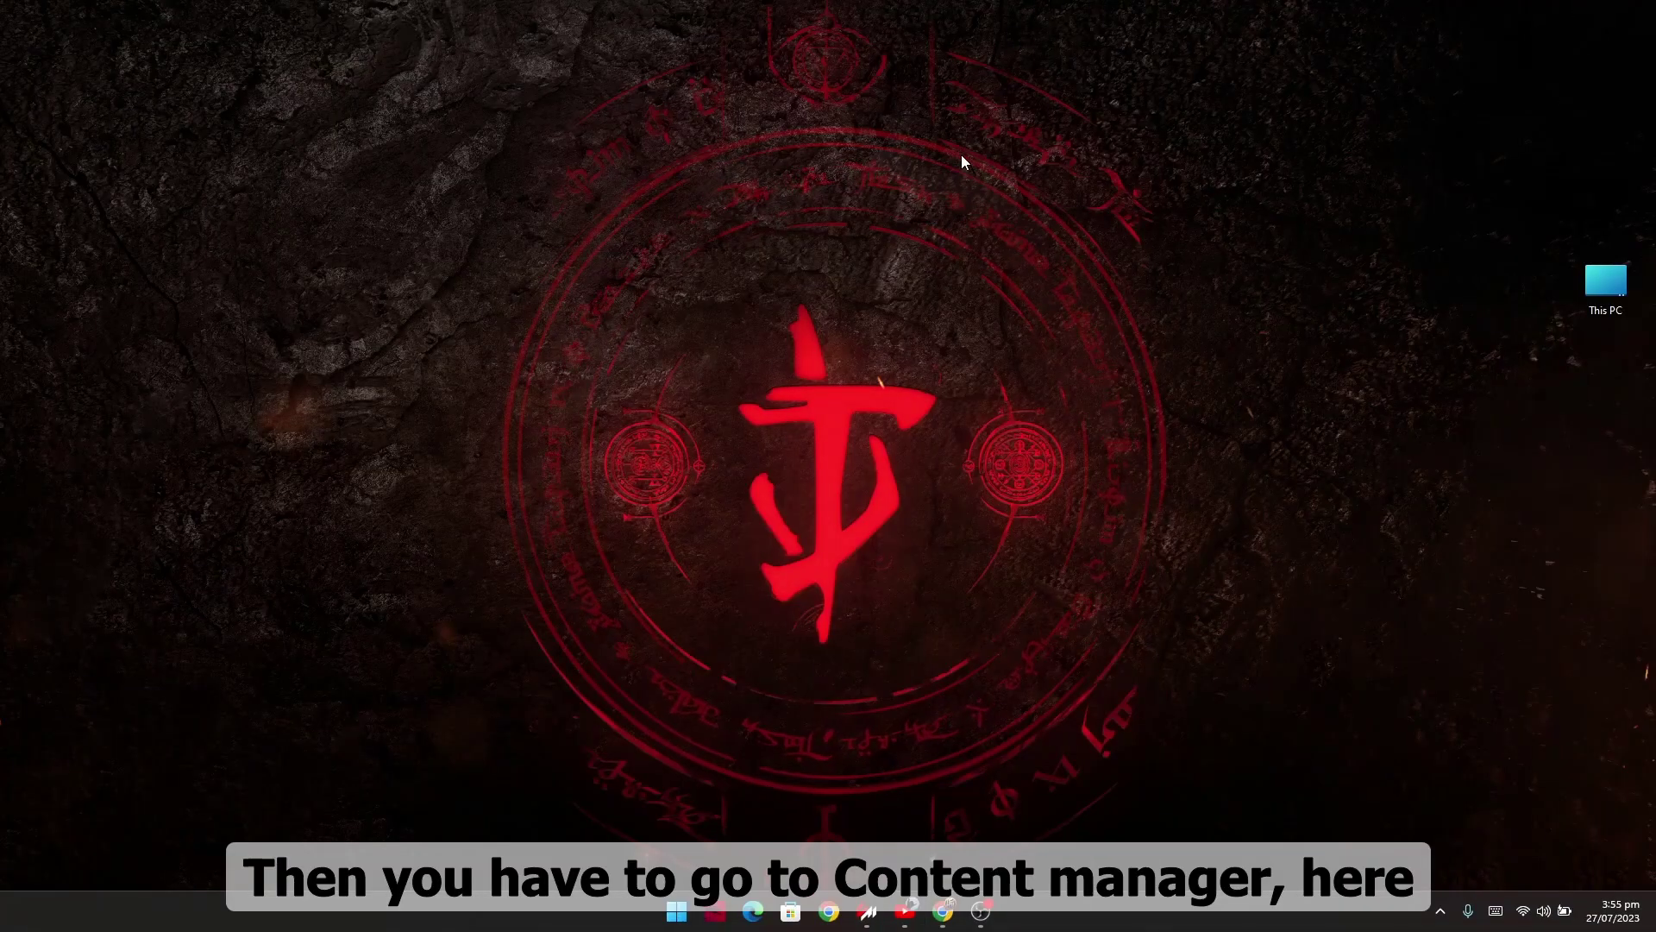
left_click(717, 916)
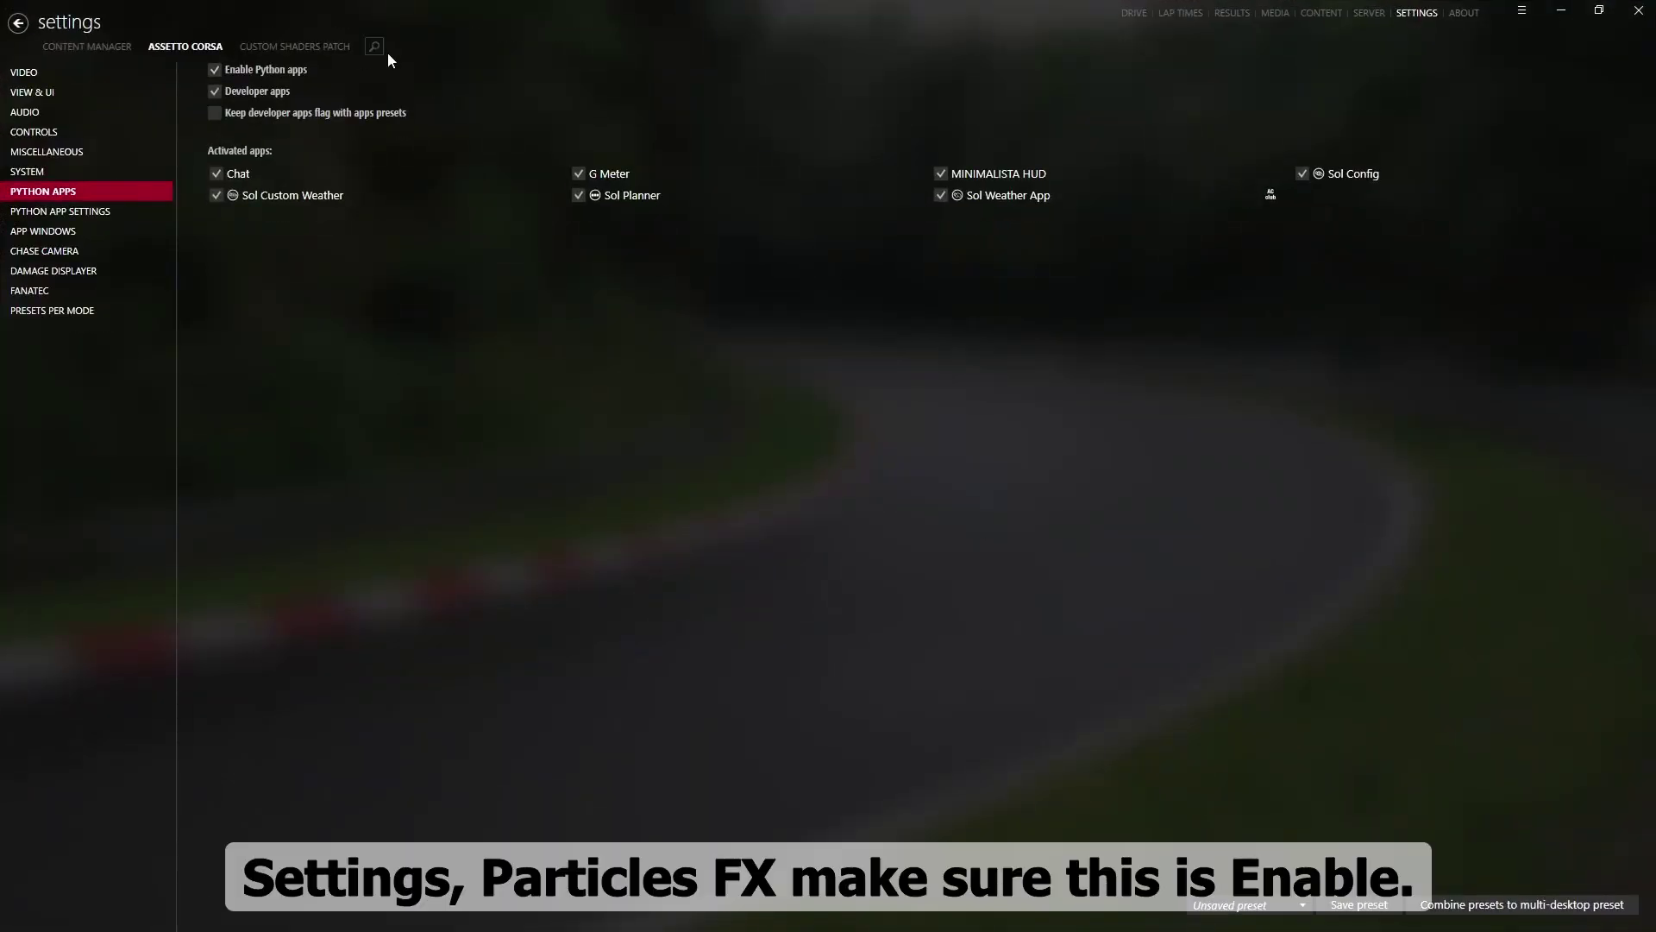
left_click(294, 46)
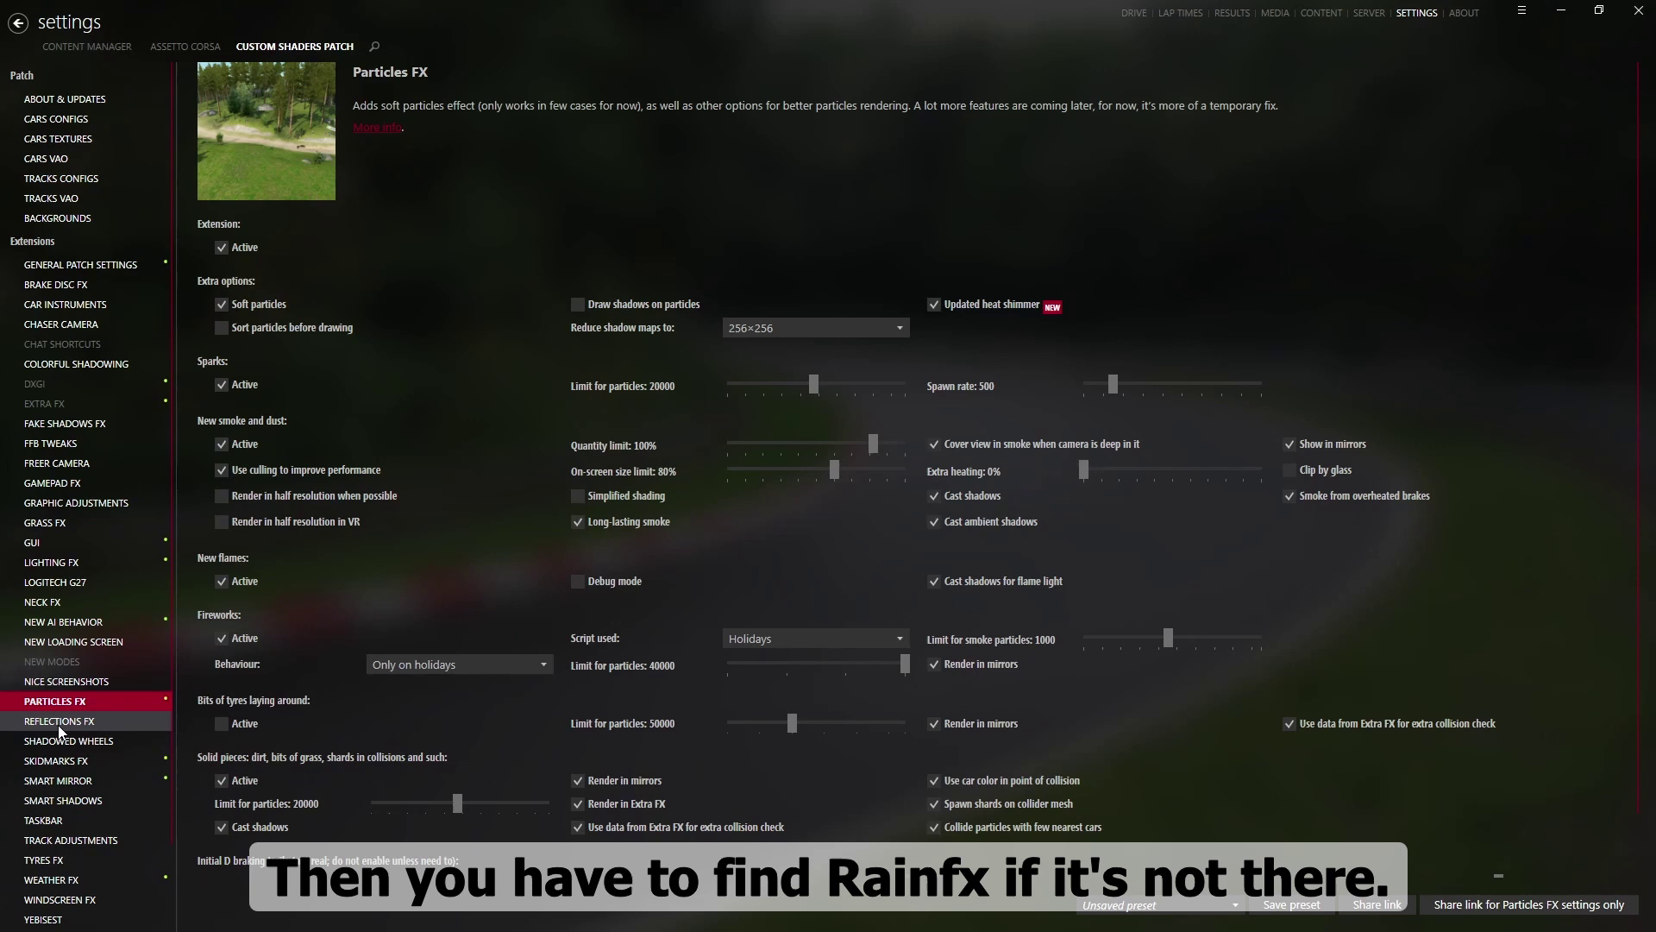
scroll(58, 653, "down", 1)
scroll(57, 646, "down", 1)
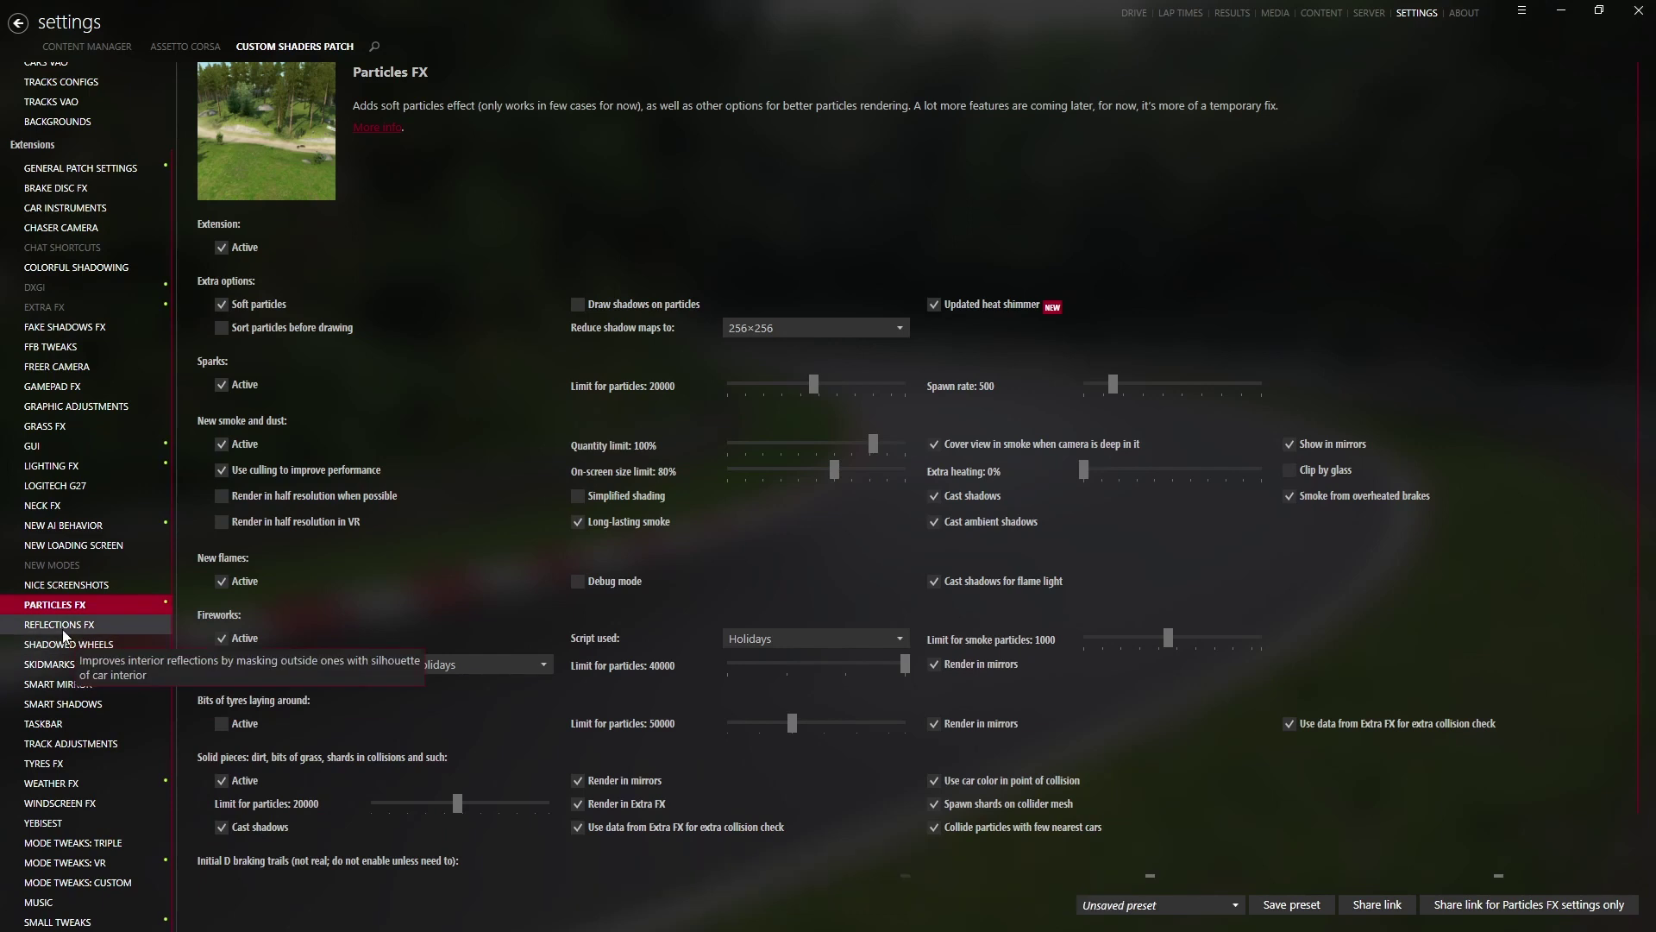
Step: Keep Sol as the Weather FX script and view About & Updates showing active version 0.1.79
left_click(73, 787)
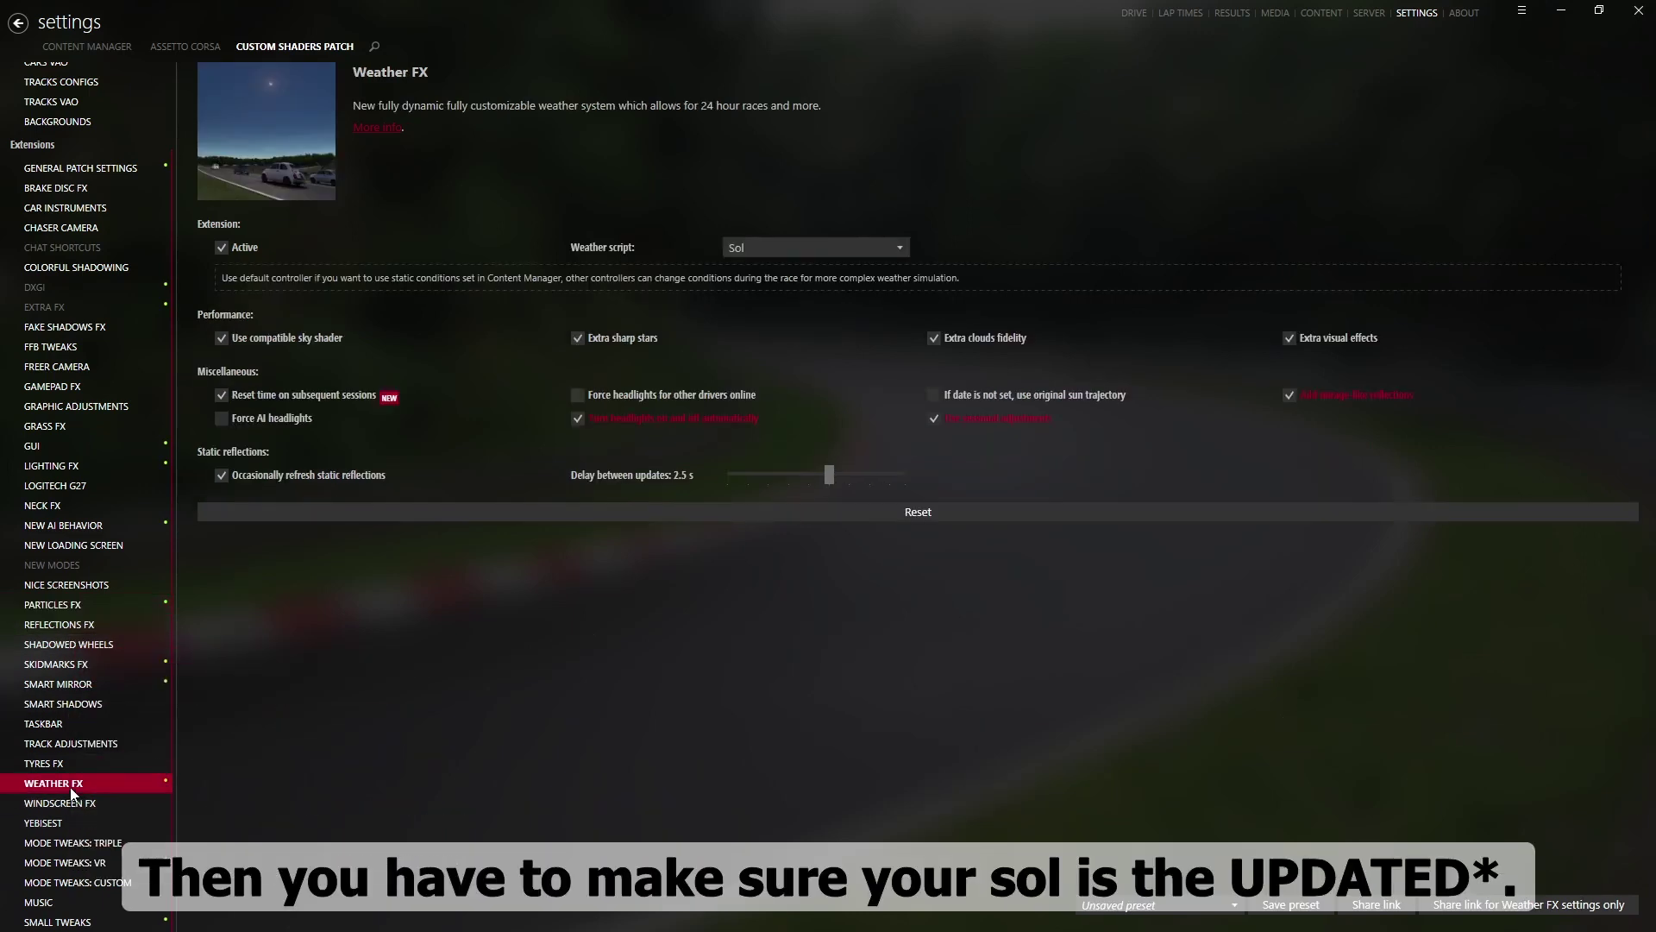
left_click(821, 248)
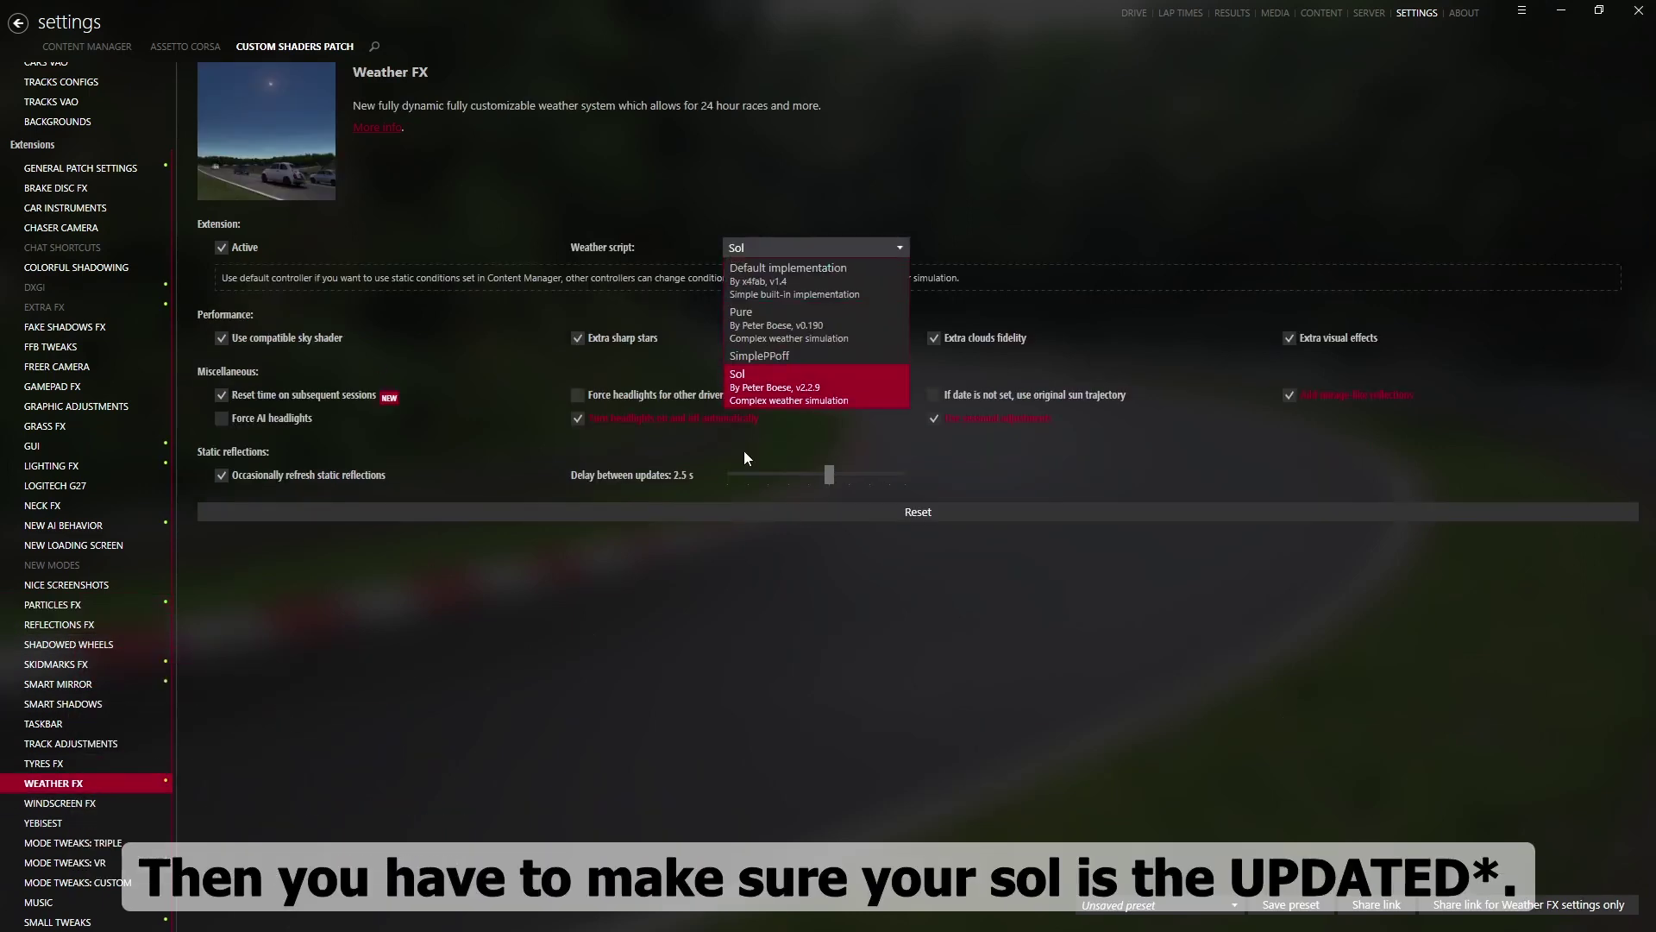
left_click(749, 395)
left_click(771, 248)
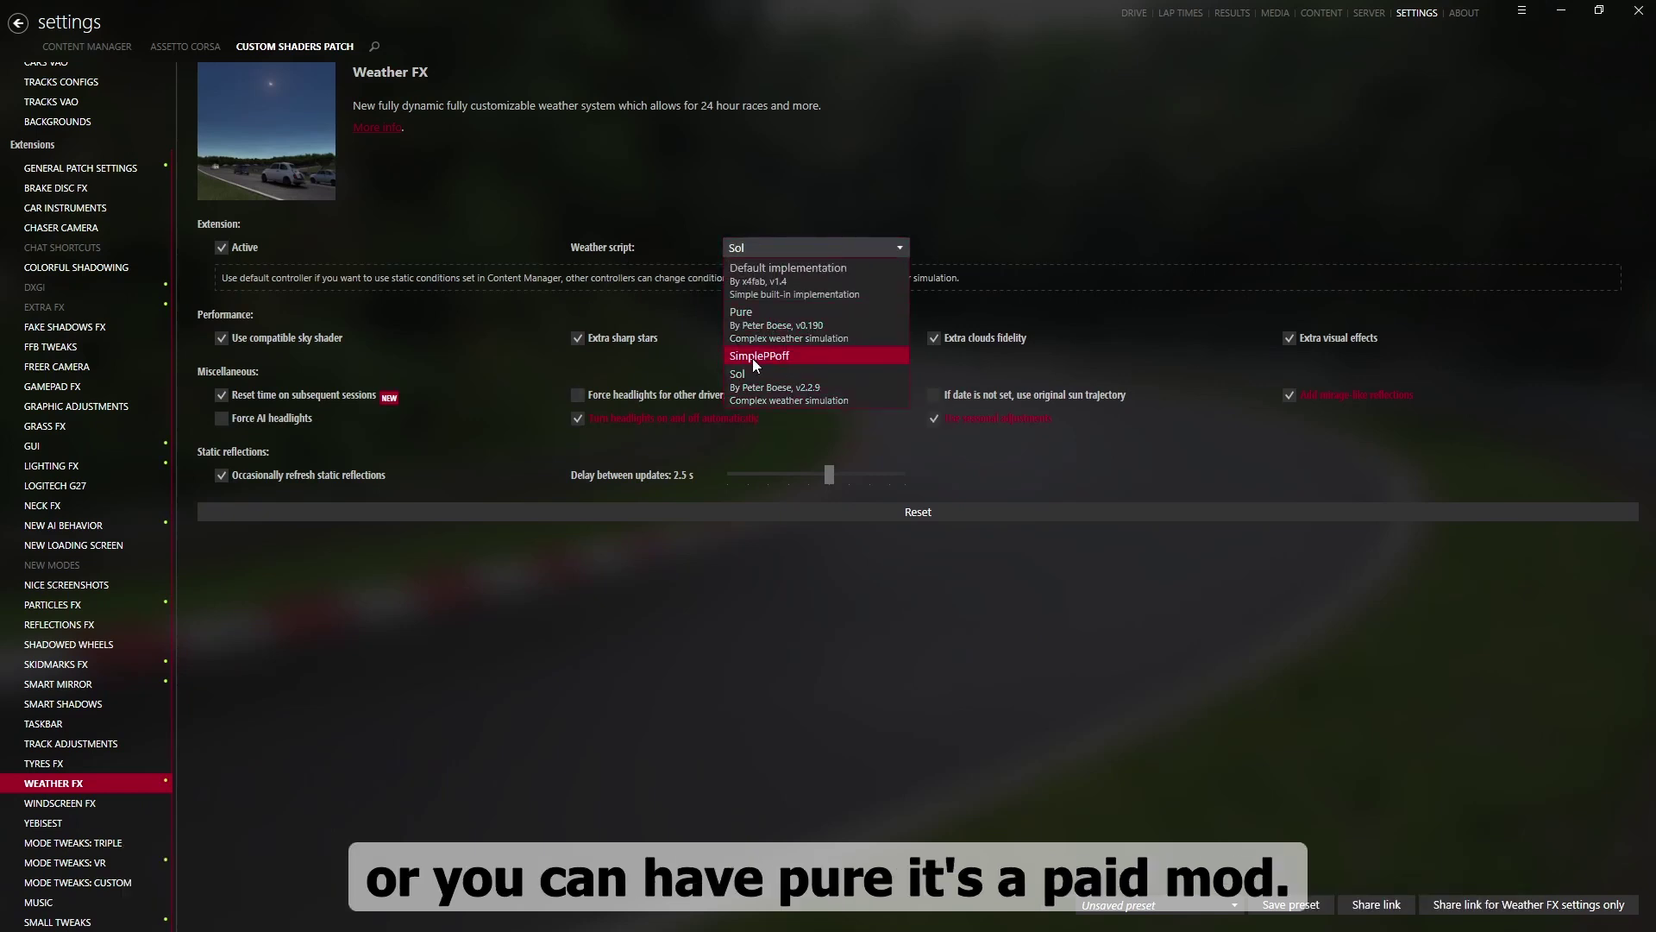
left_click(787, 401)
scroll(114, 121, "up", 2)
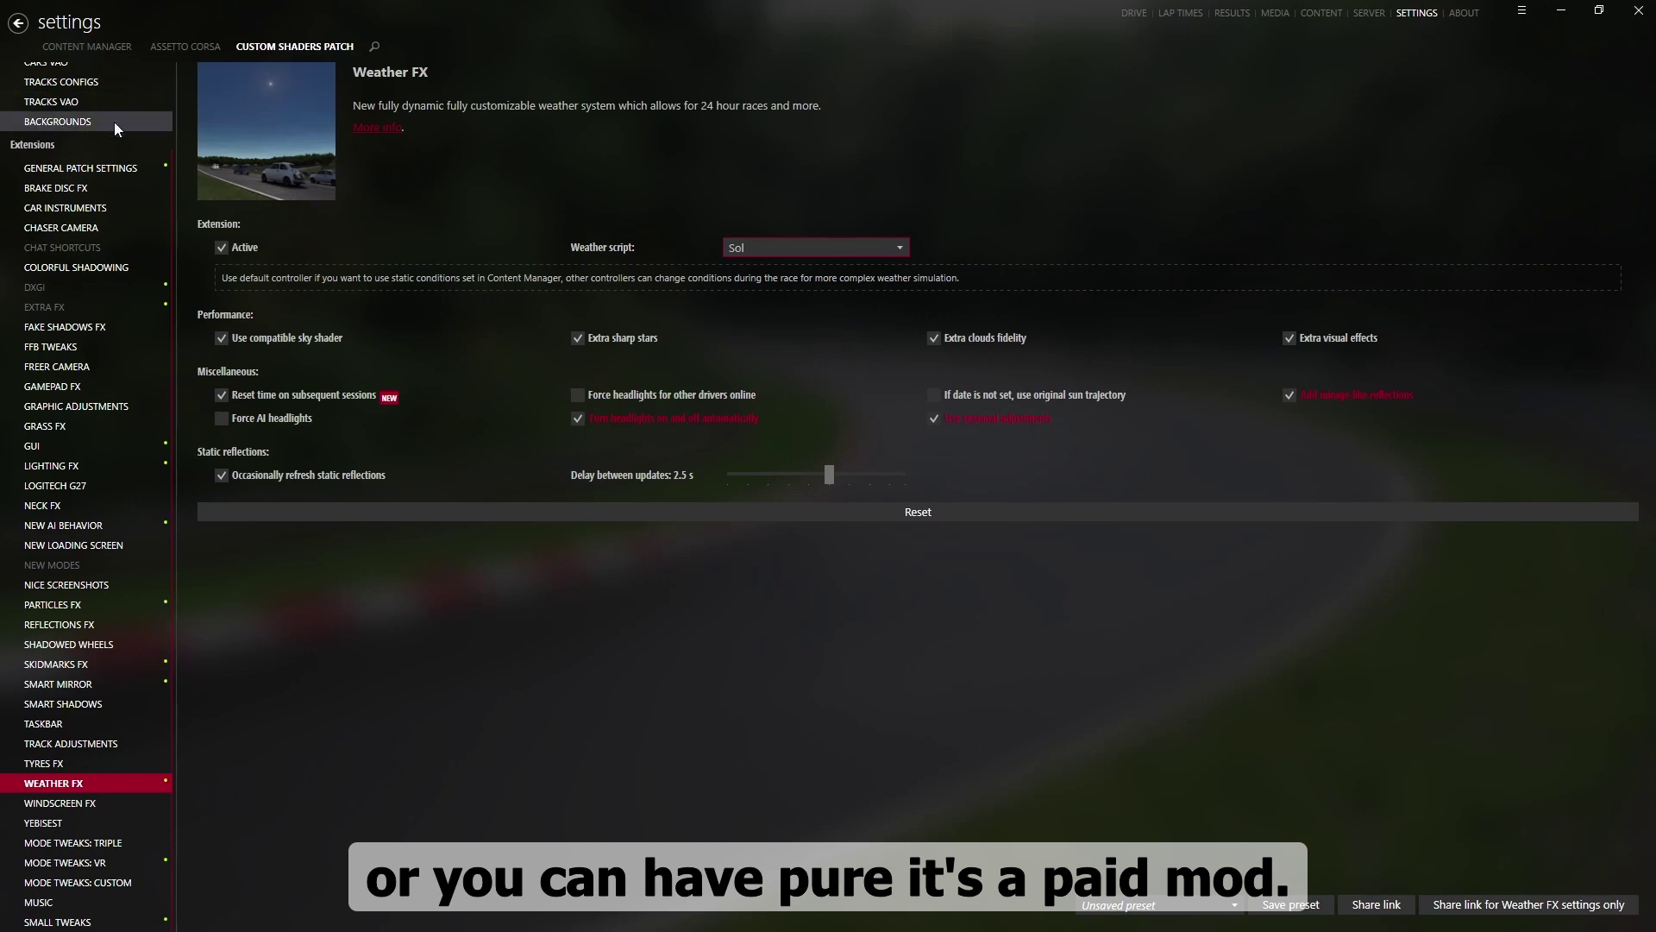
left_click(136, 101)
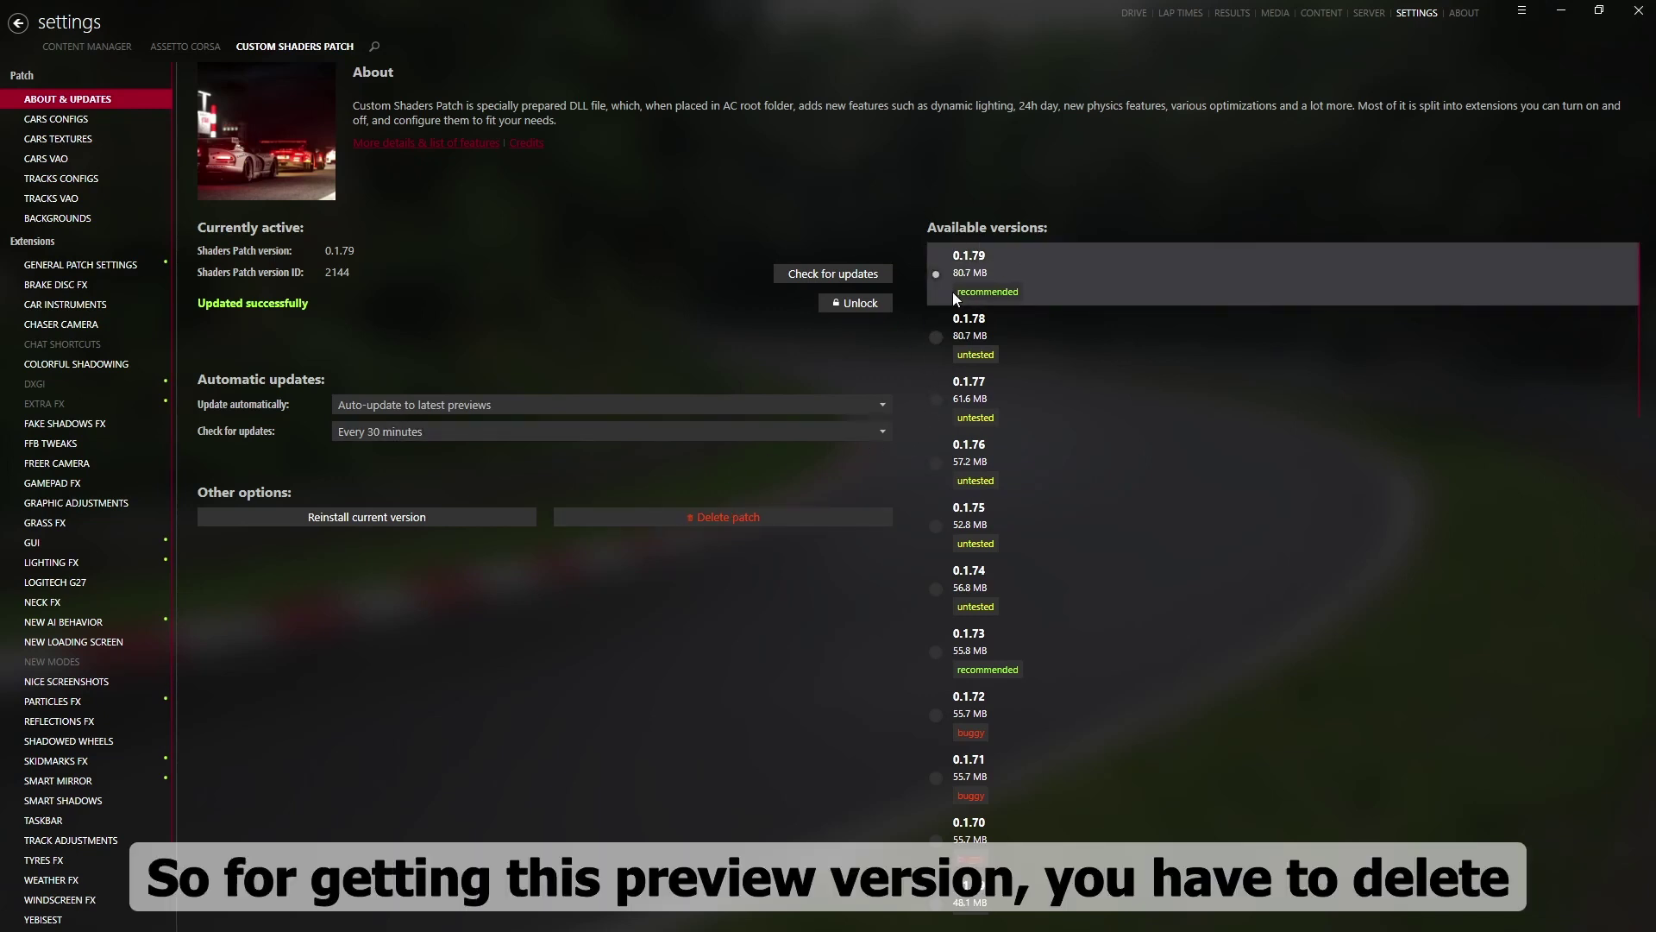
Step: Delete and reinstall Custom Shaders Patch 0.1.79, then minimise Content Manager
left_click(748, 520)
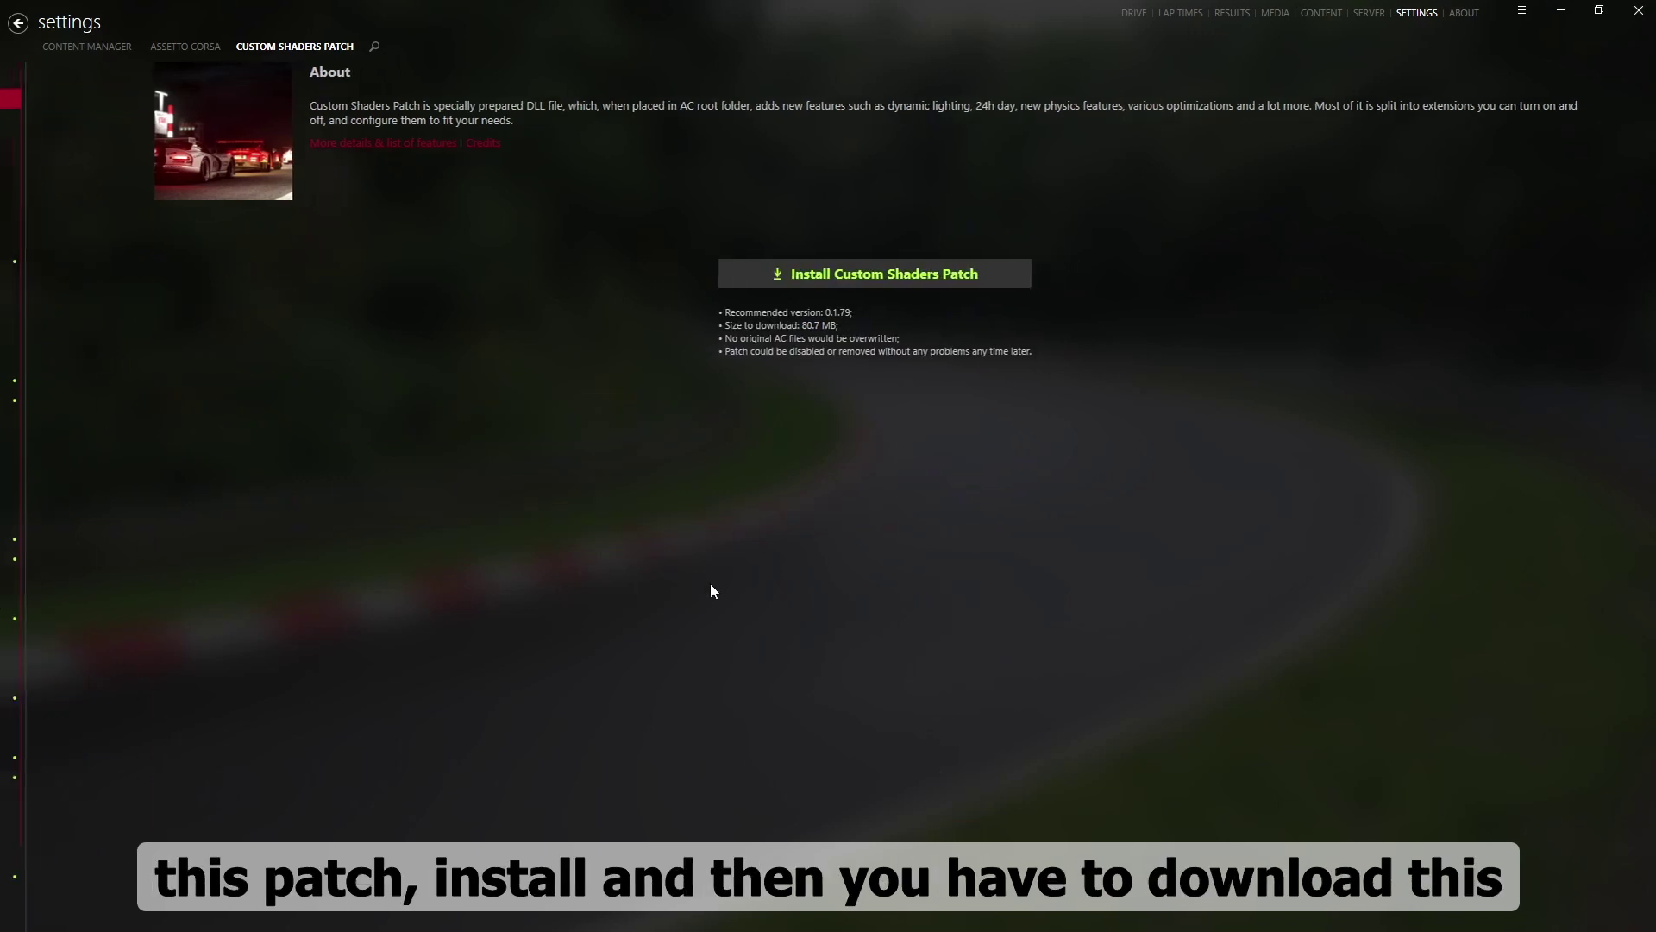
left_click(868, 274)
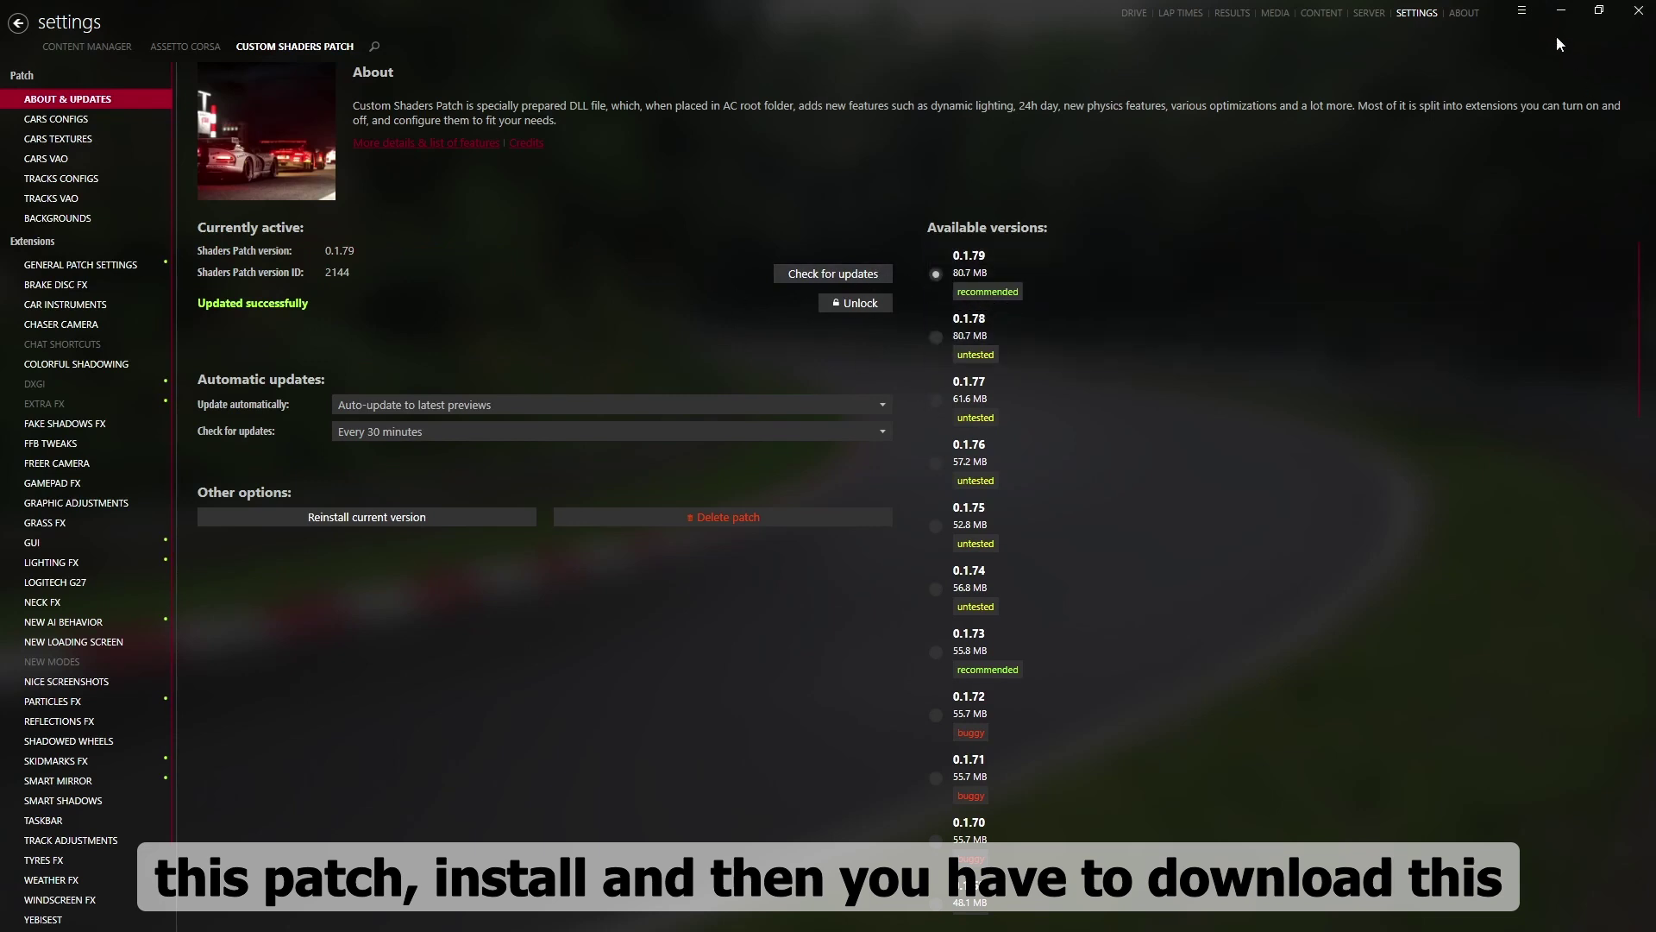
left_click(1562, 9)
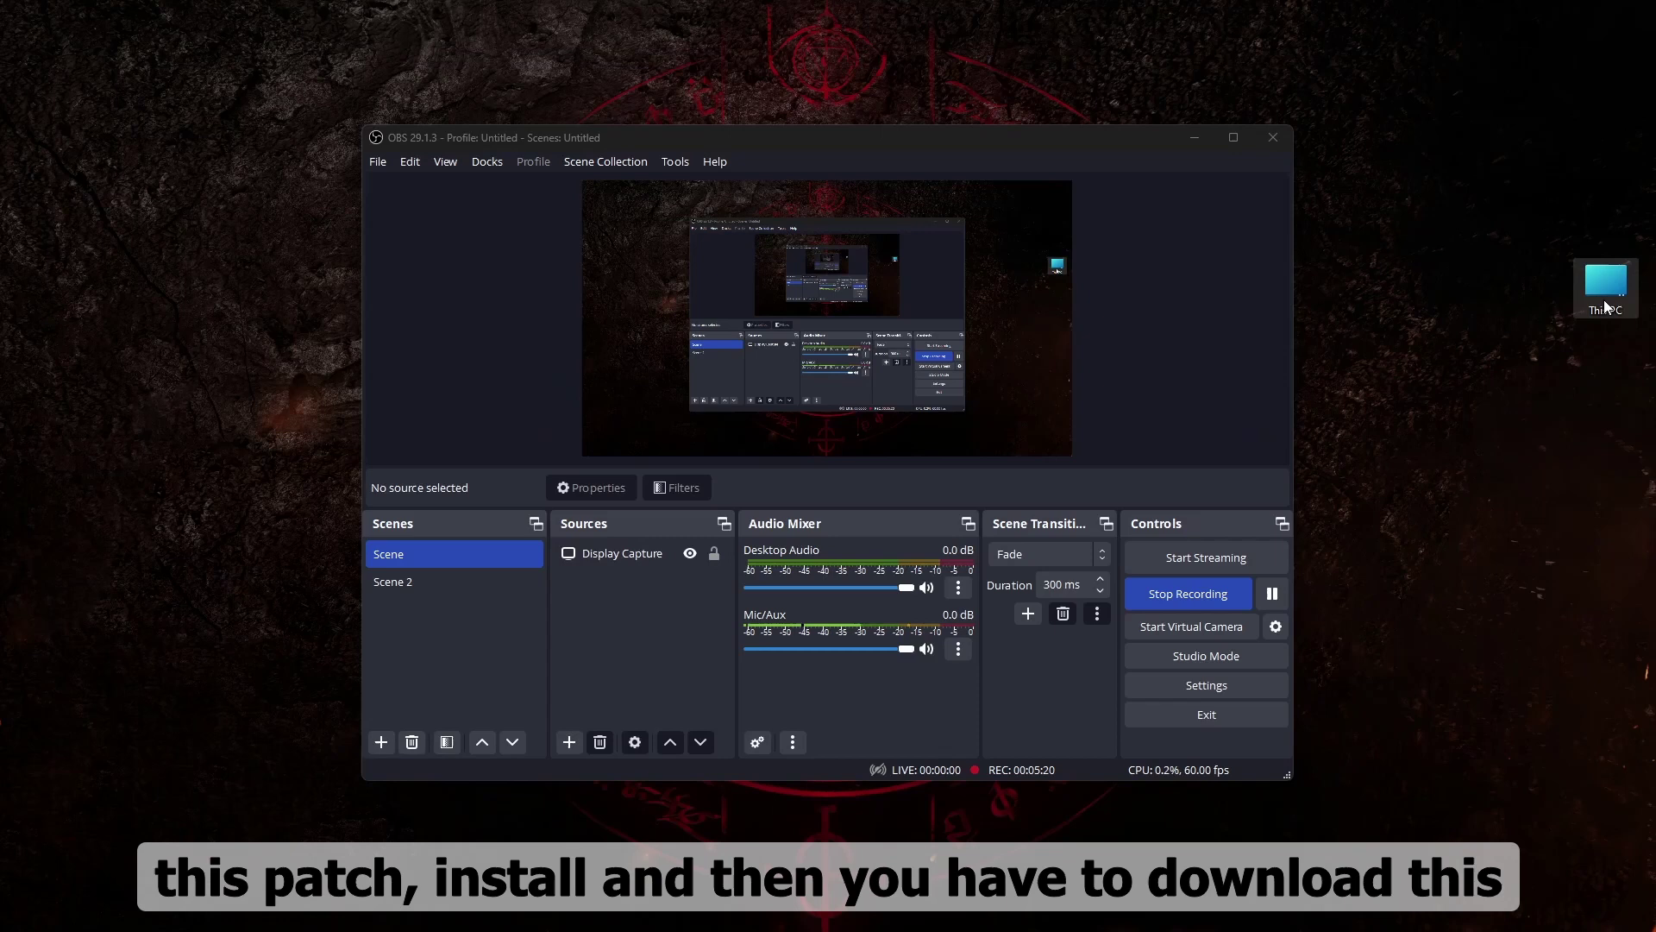
Step: Drag lights-patch-v0.1.80-preview346-full.zip from Downloads\mds\Light patch onto Content Manager
double_click(1606, 307)
left_click(84, 250)
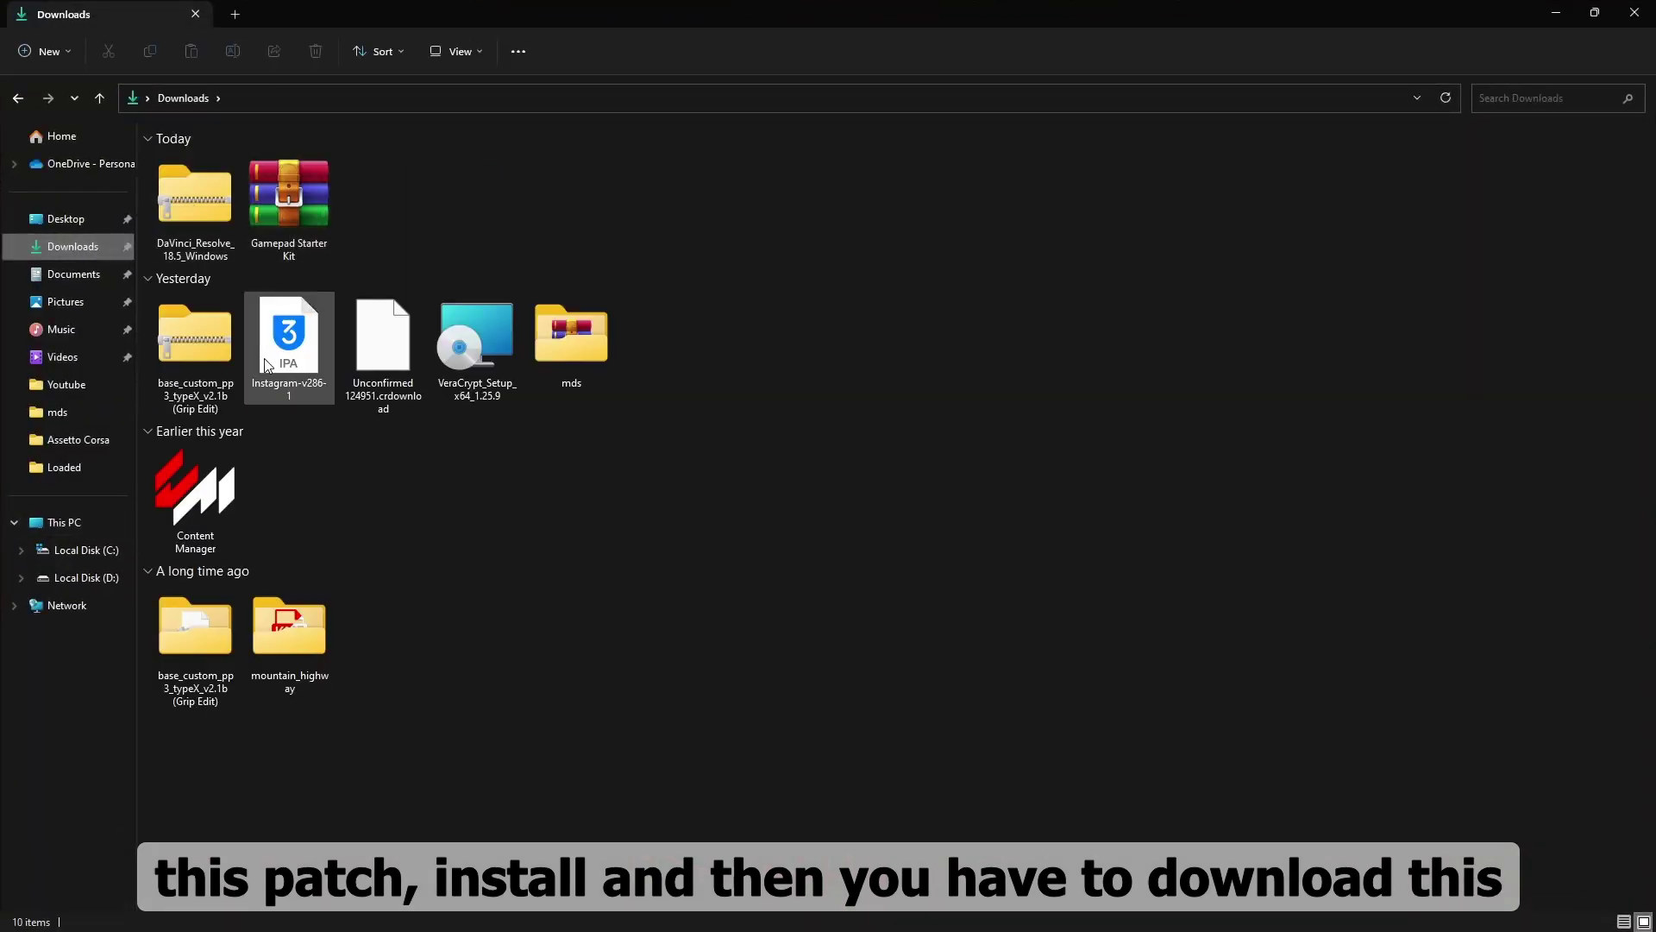
double_click(560, 332)
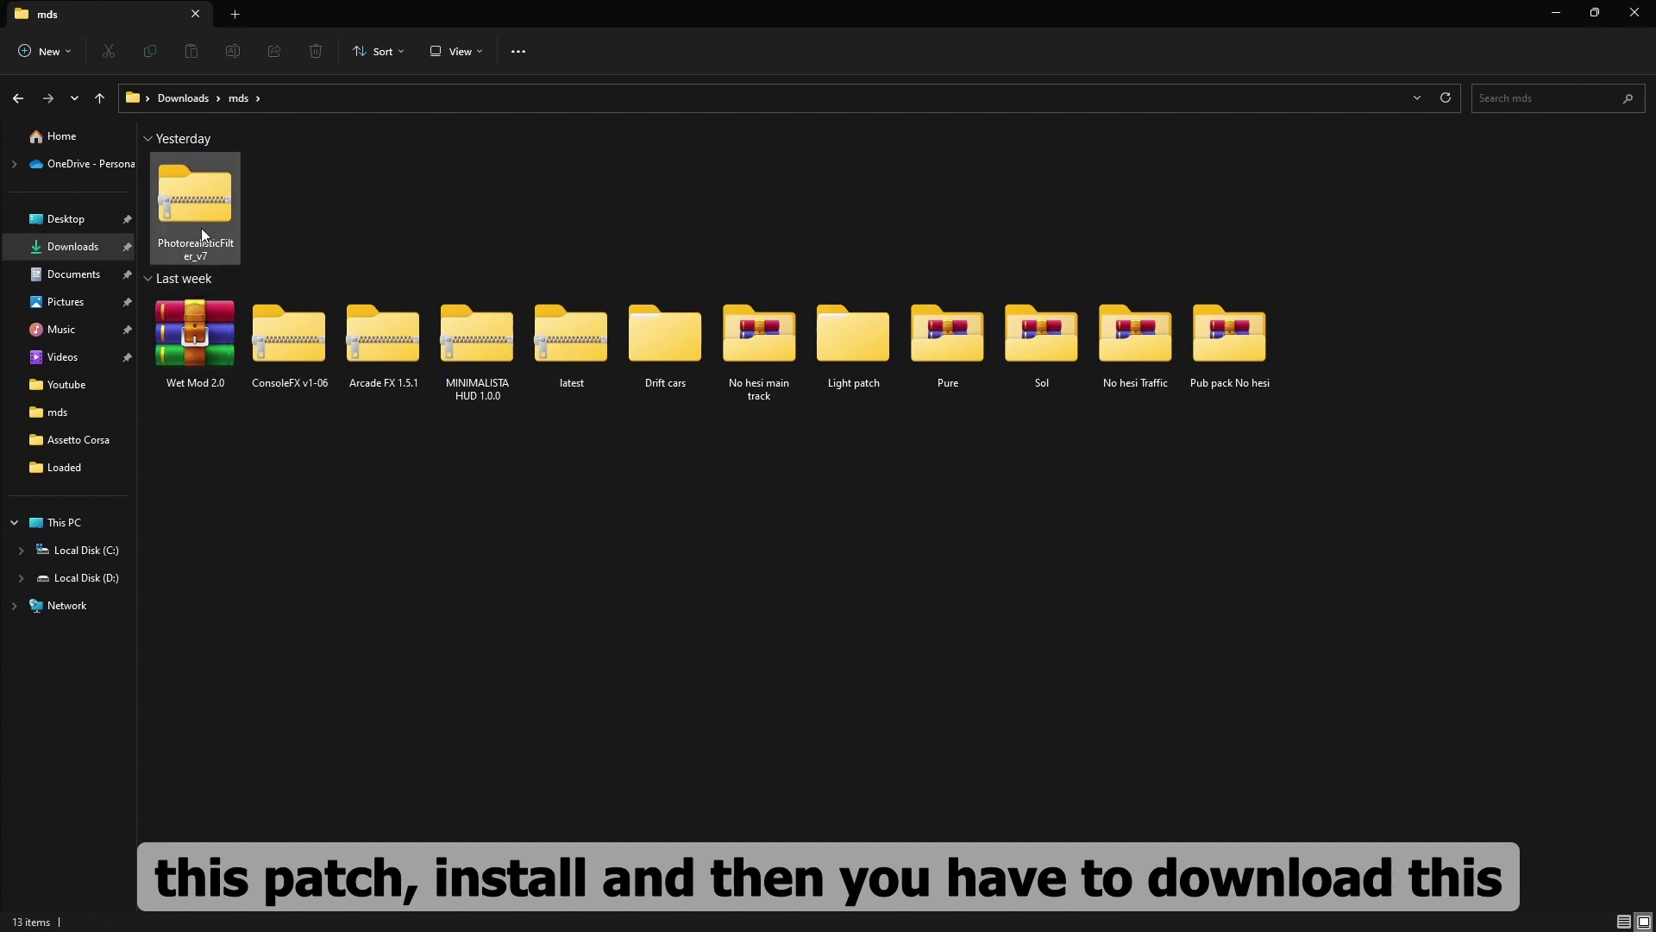
double_click(834, 345)
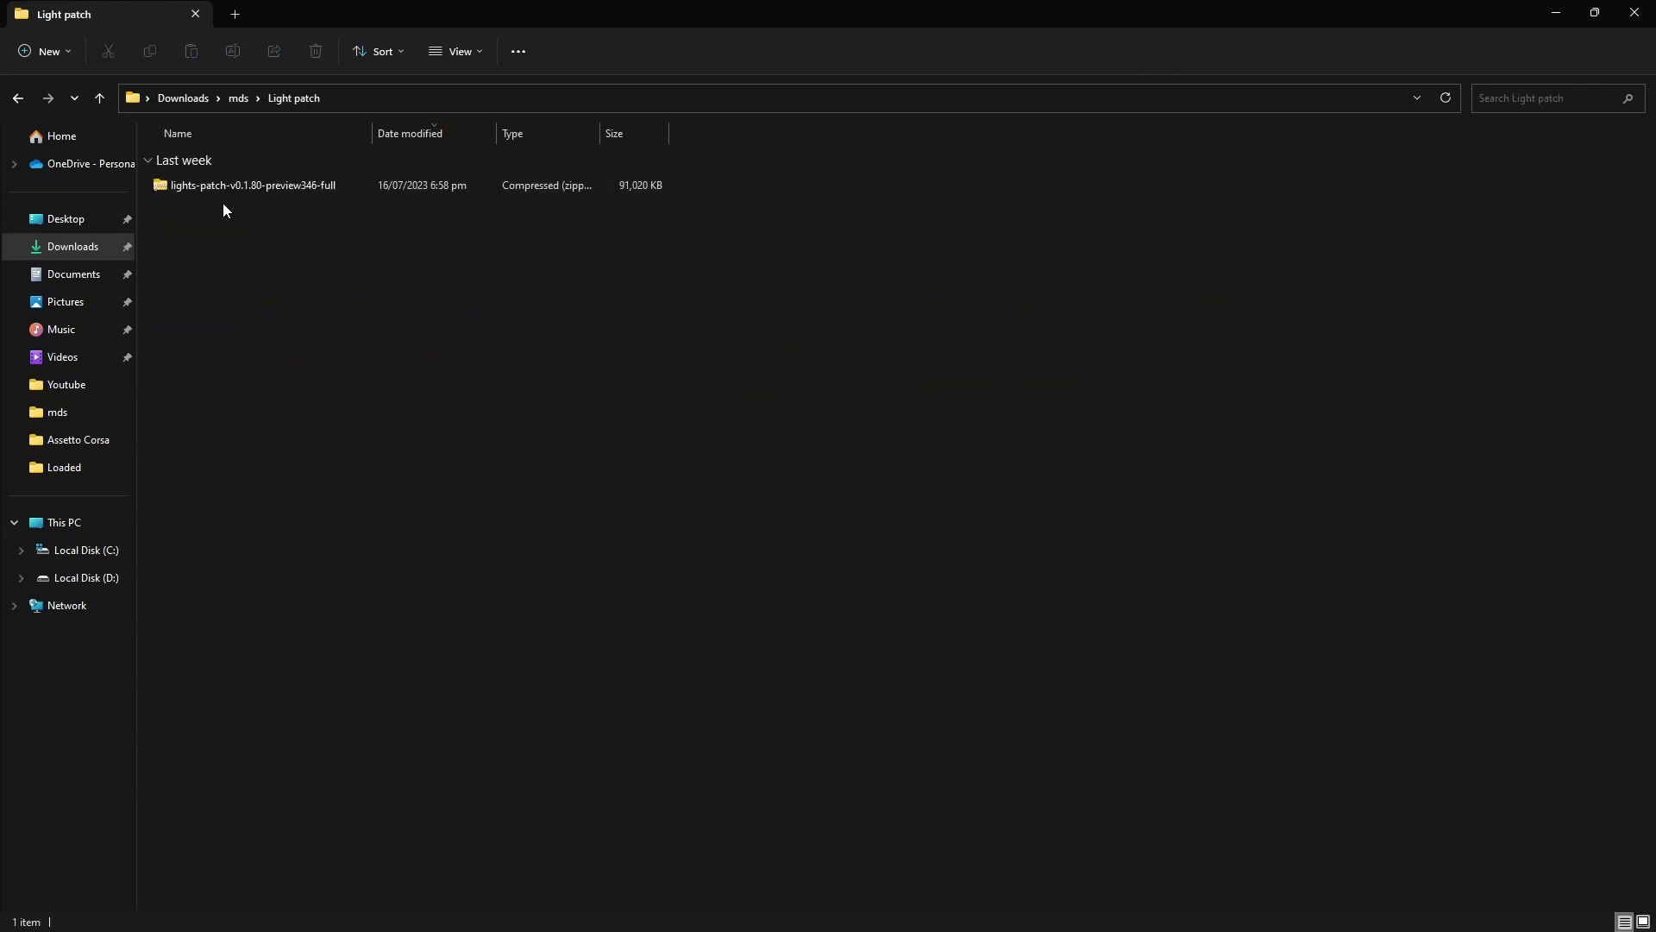
left_click_drag(244, 185, 854, 925)
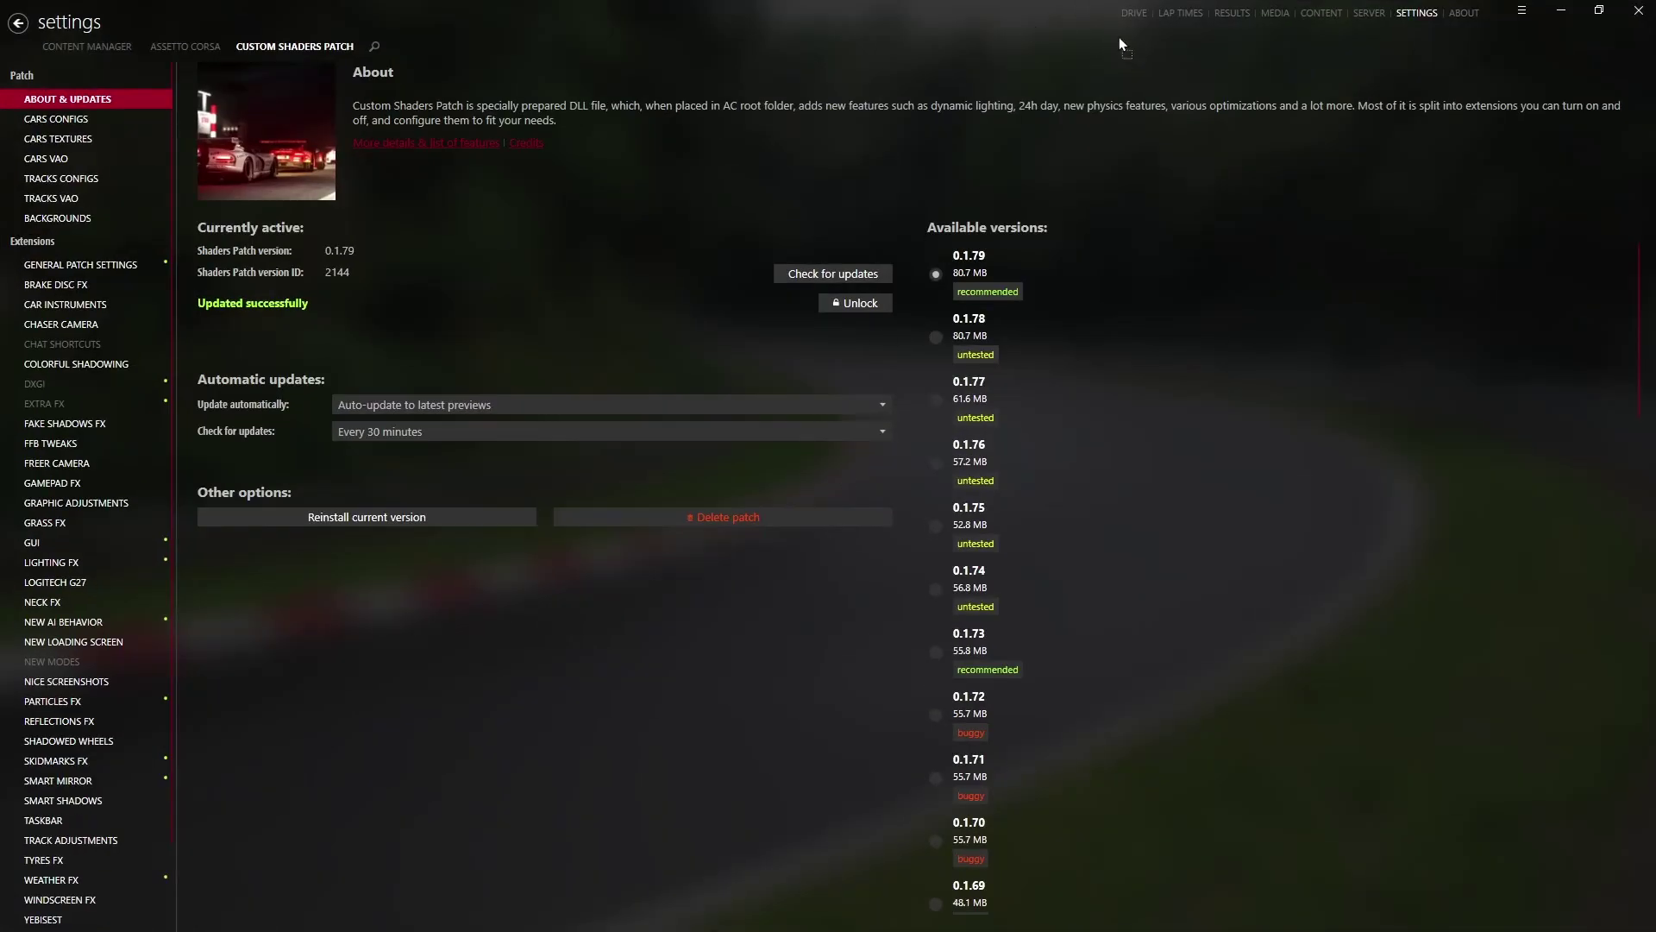
Step: Install the lights-patch zip so Shaders Patch 0.1.80-preview346 (ID 2501) becomes active
left_click(1514, 10)
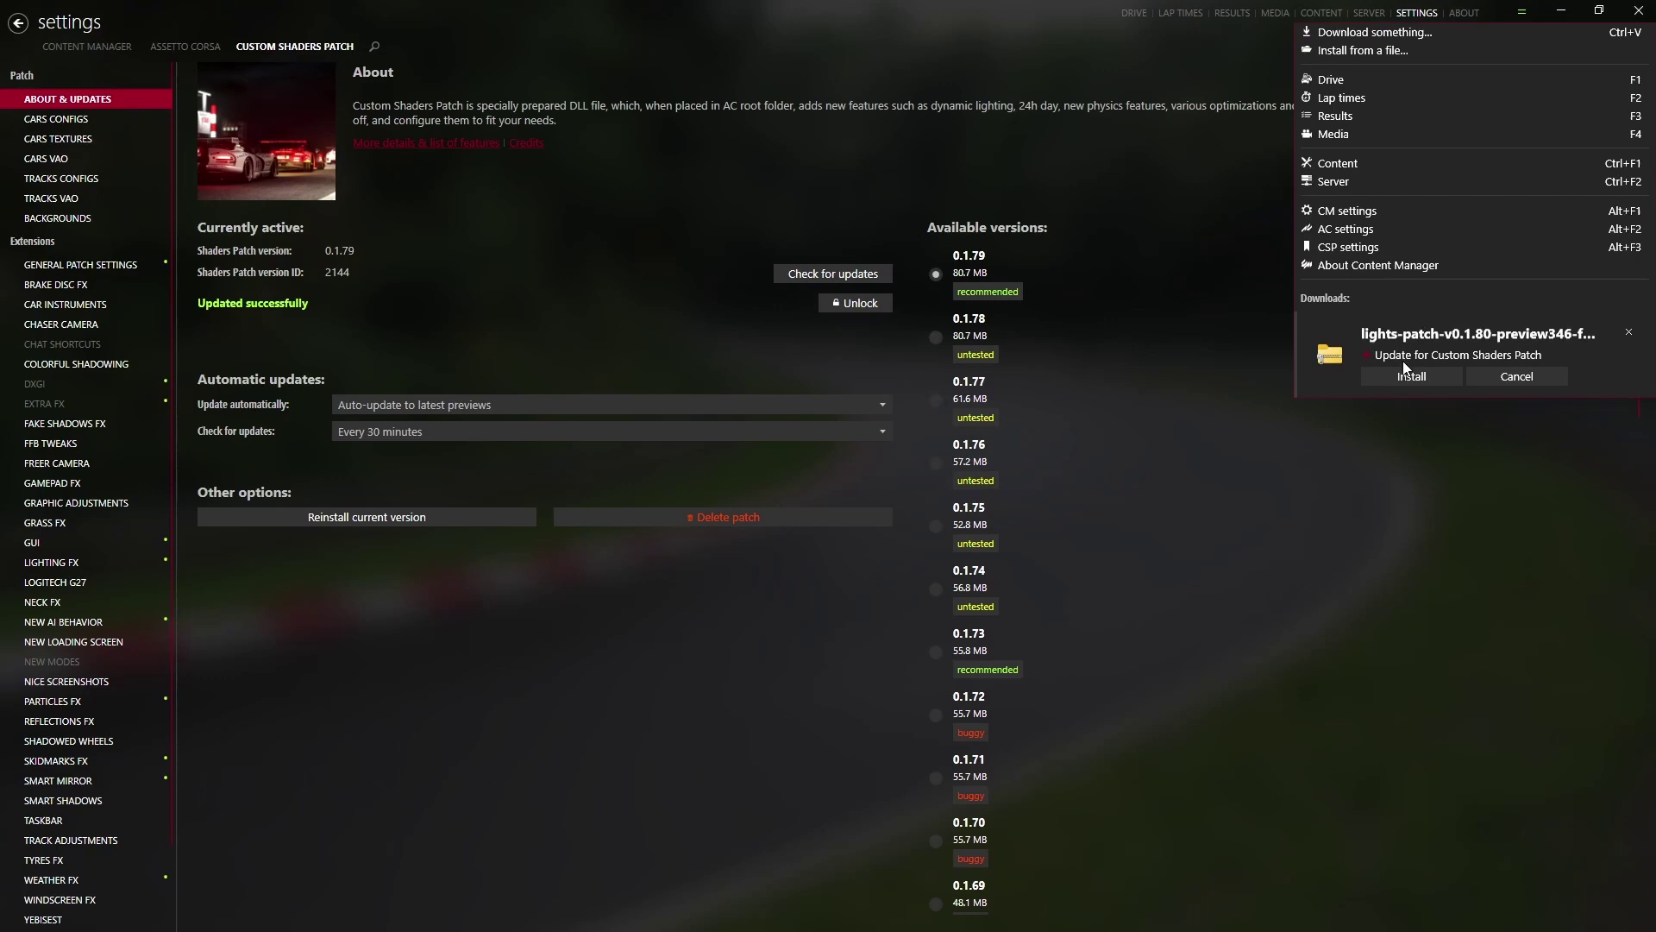
left_click(1412, 374)
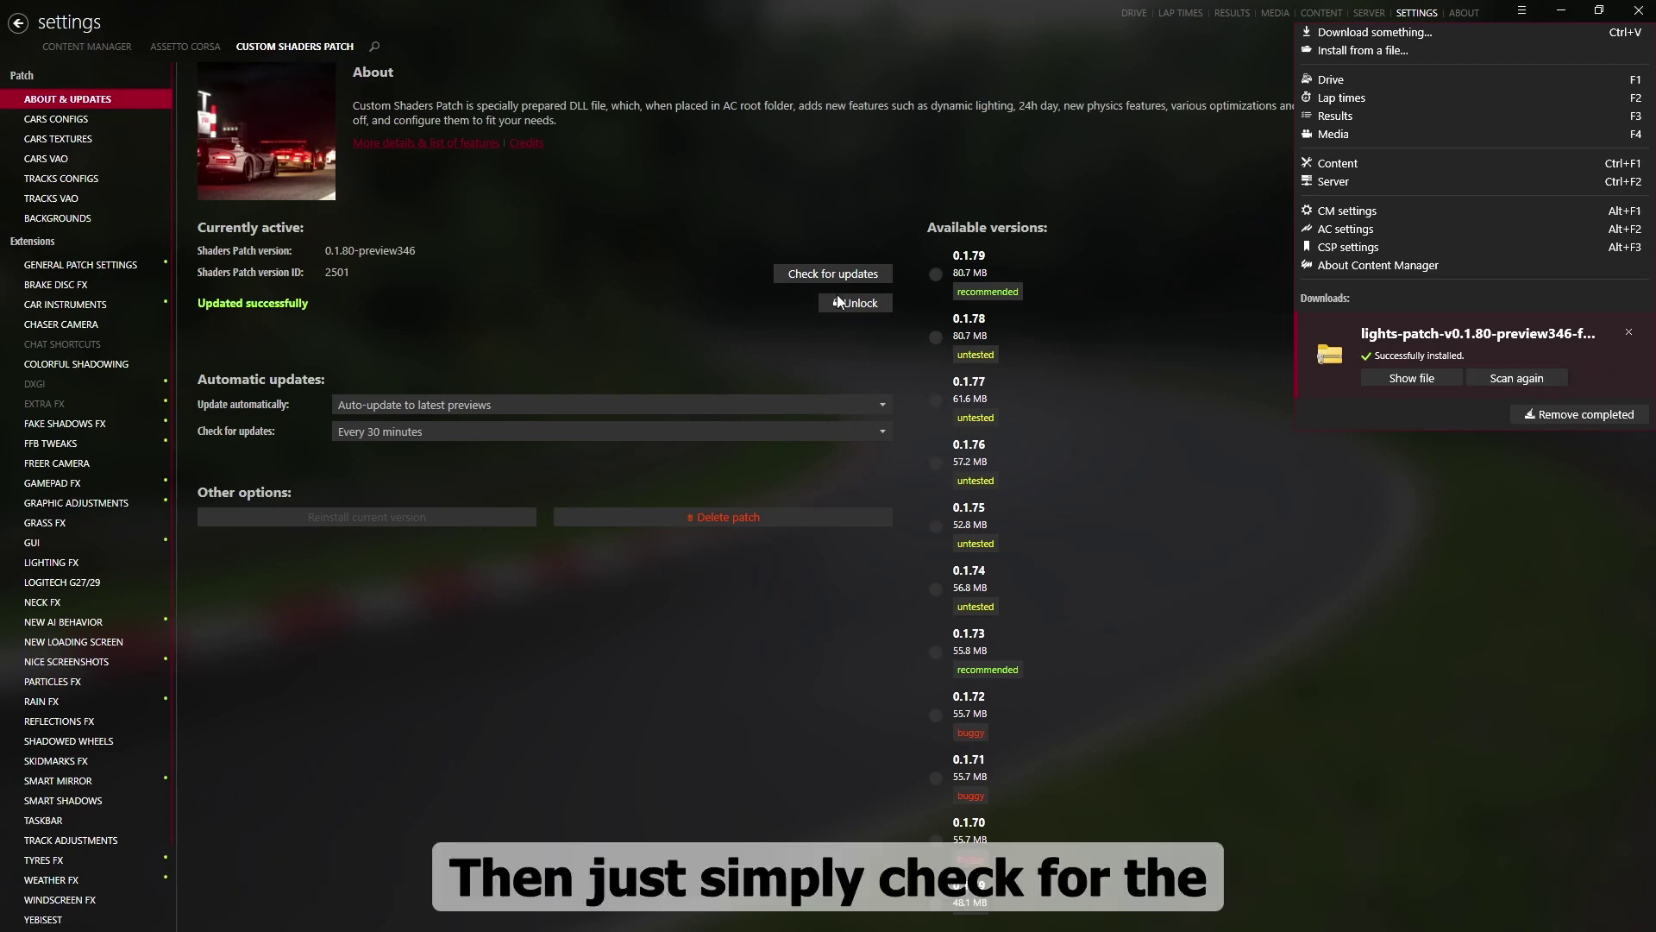
left_click(824, 274)
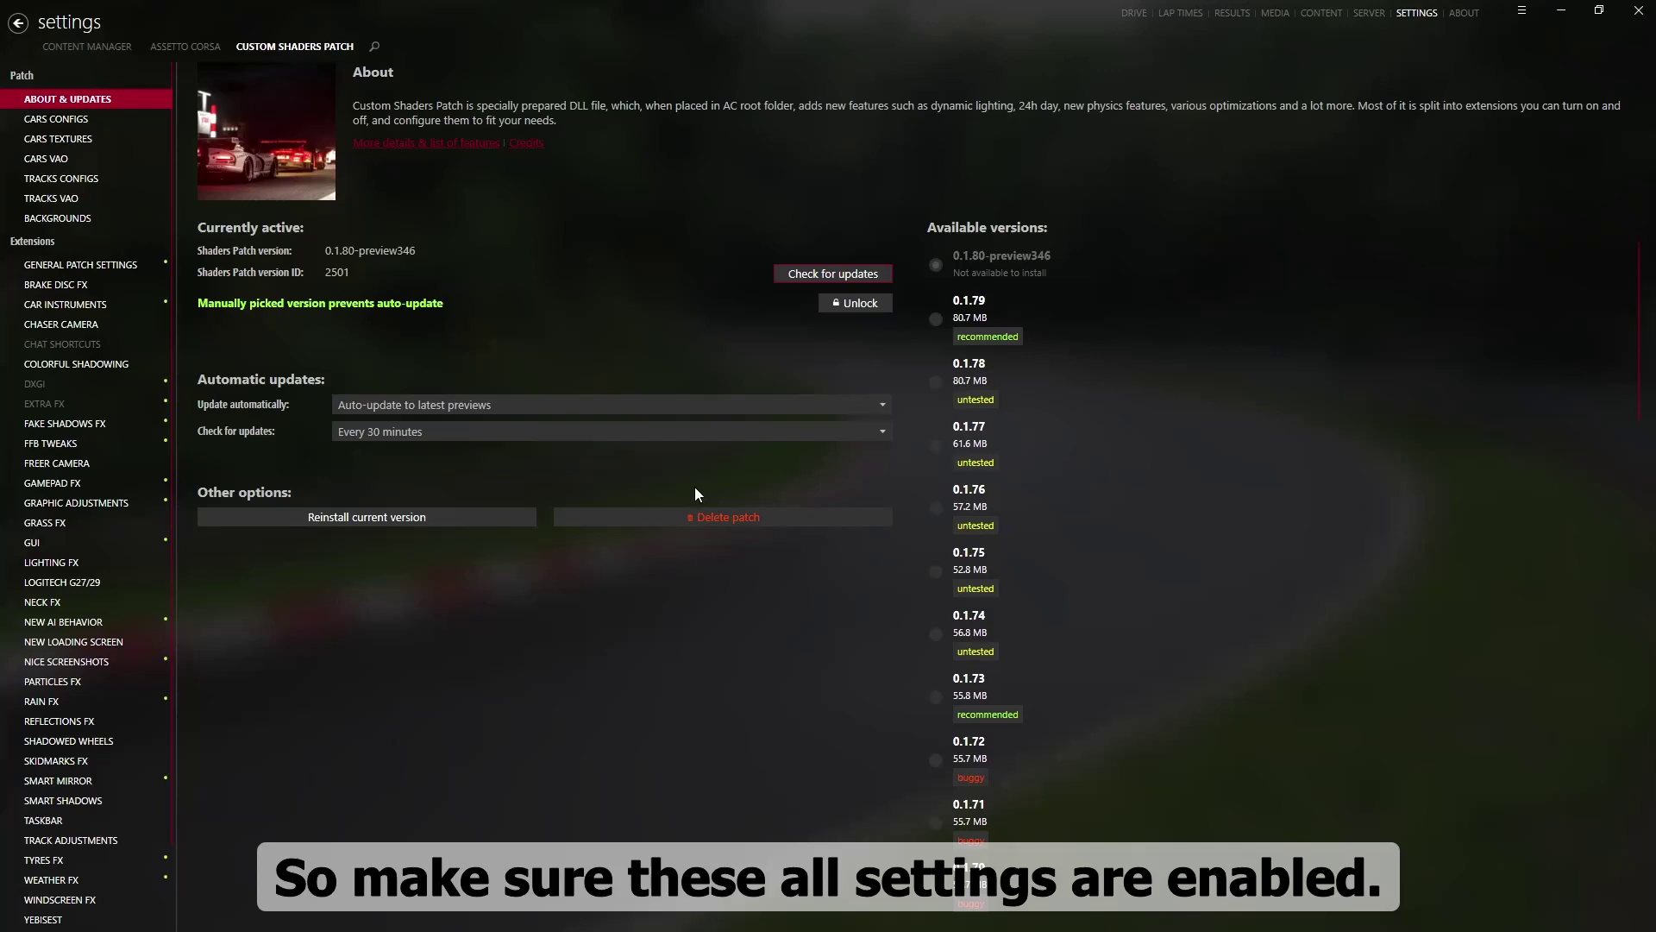
Step: Verify Rain FX is ticked Active, then go back to the Drive quick-race page with Alt+Left
scroll(86, 608, "down", 2)
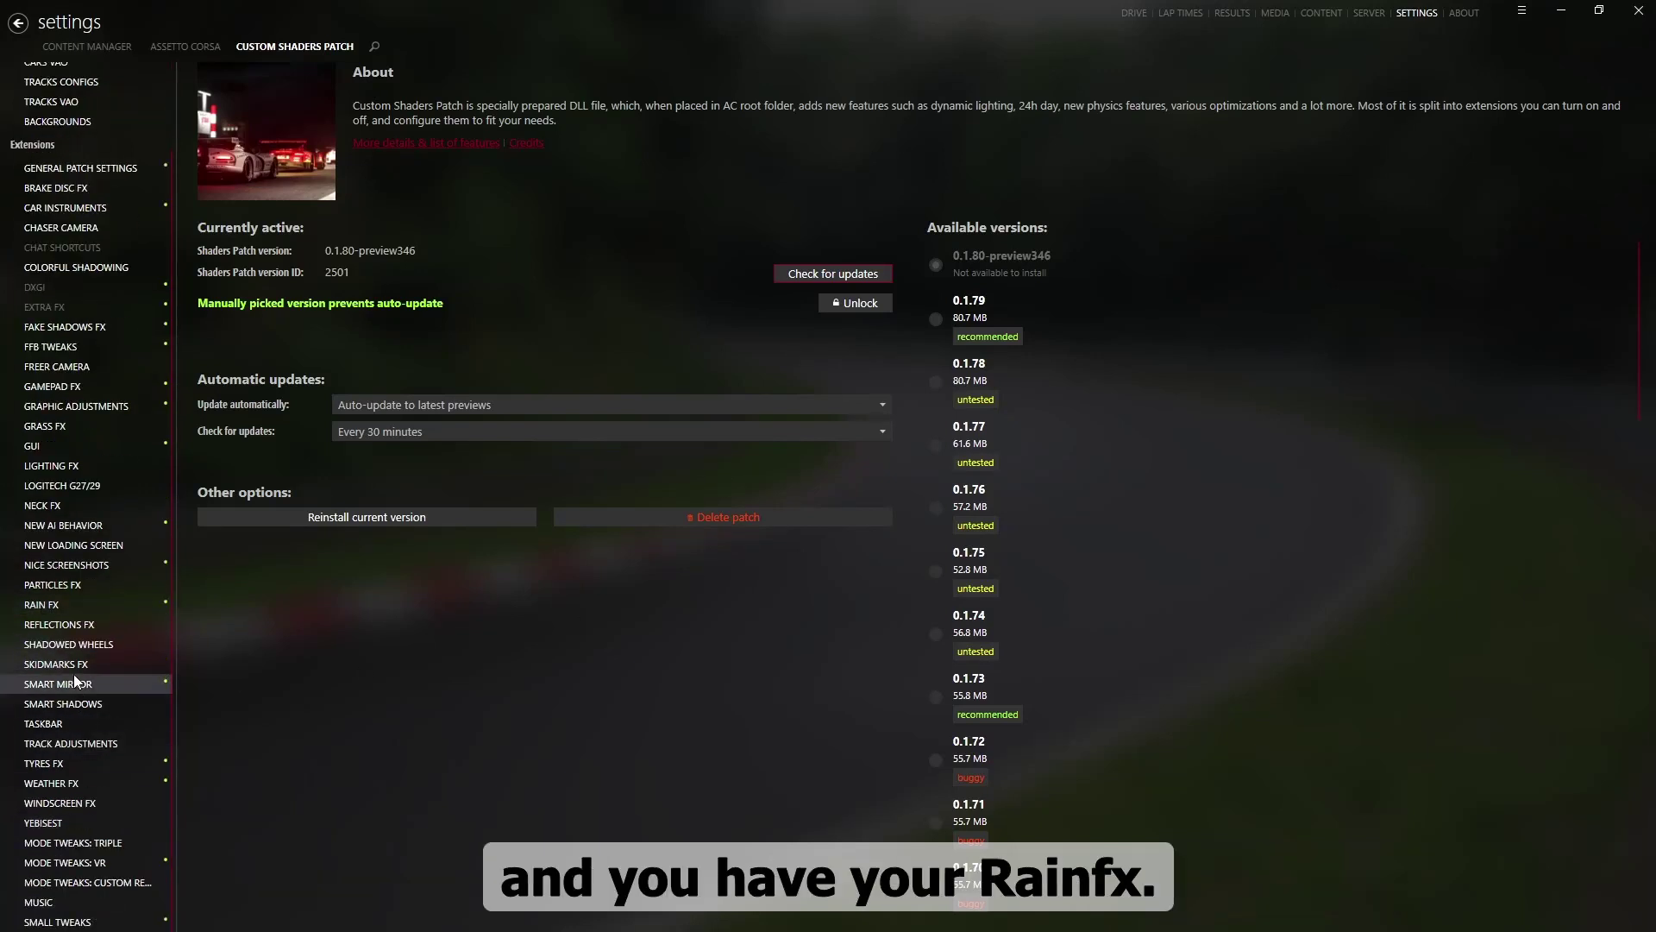
left_click(28, 606)
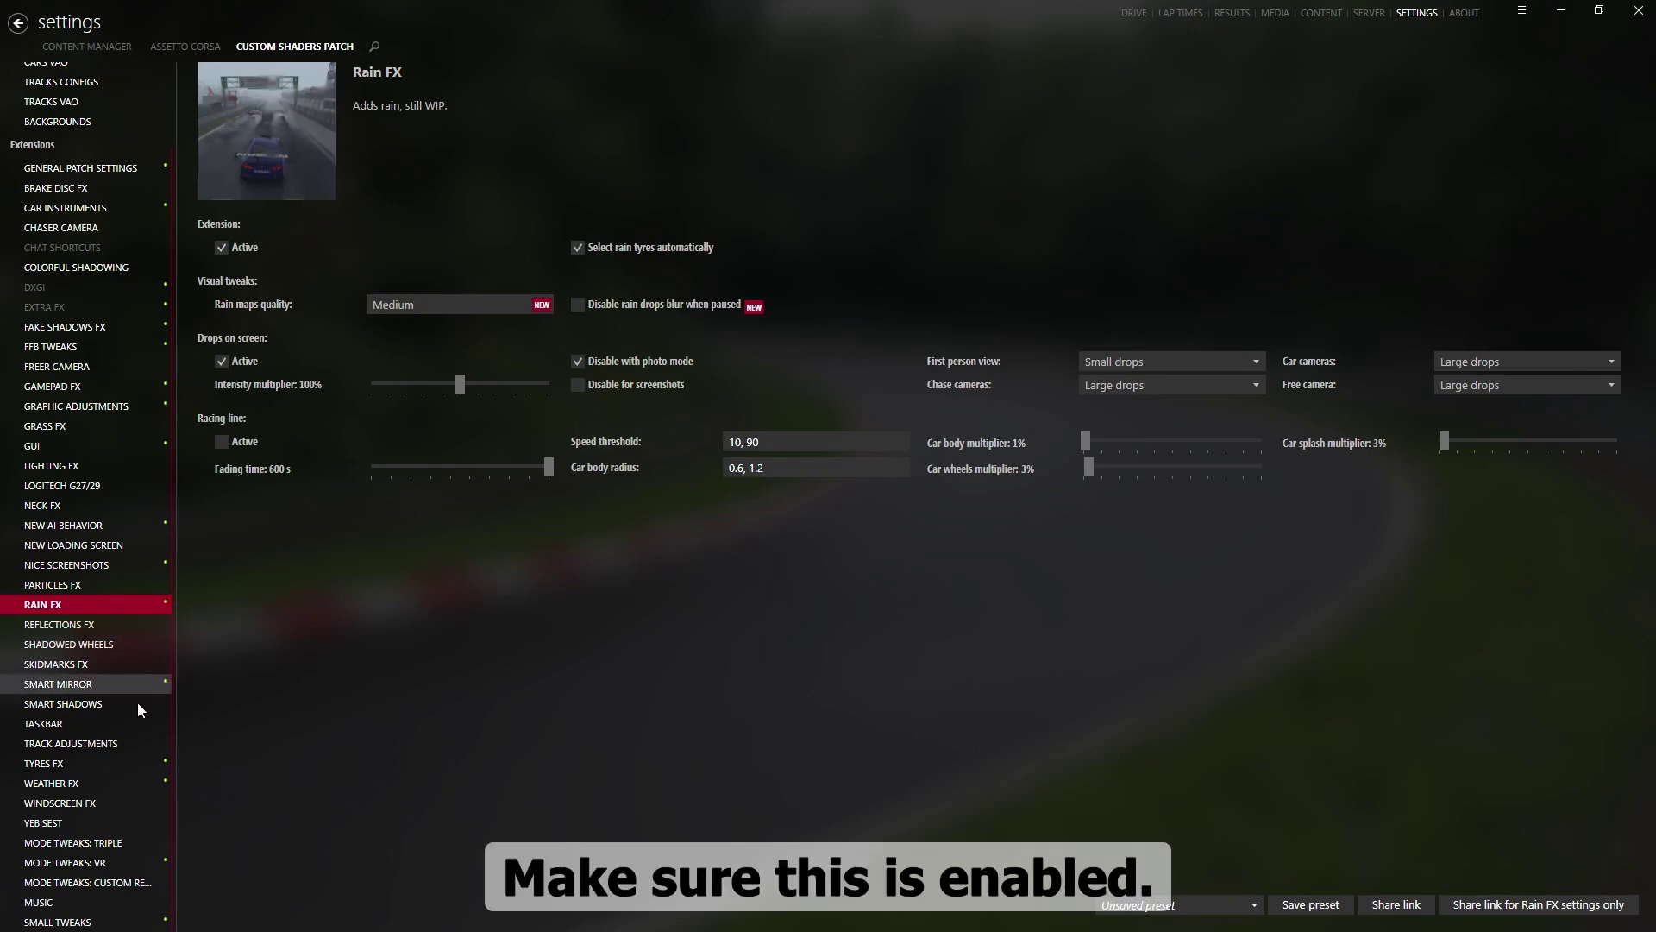
scroll(77, 353, "up", 3)
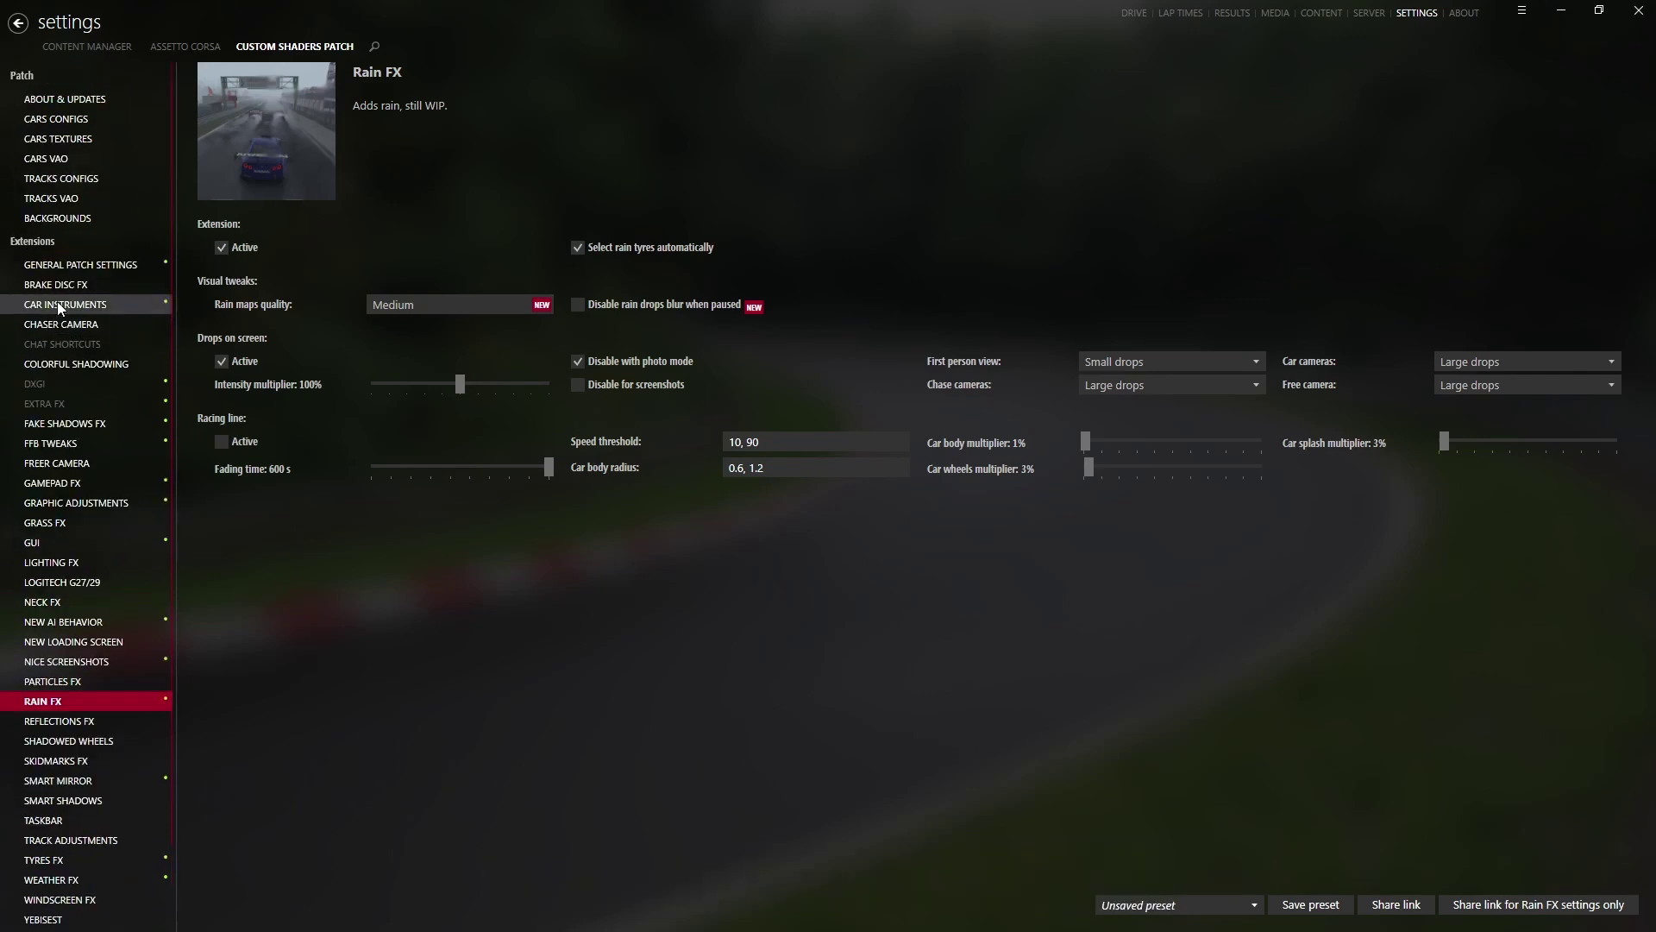
key("alt+Left")
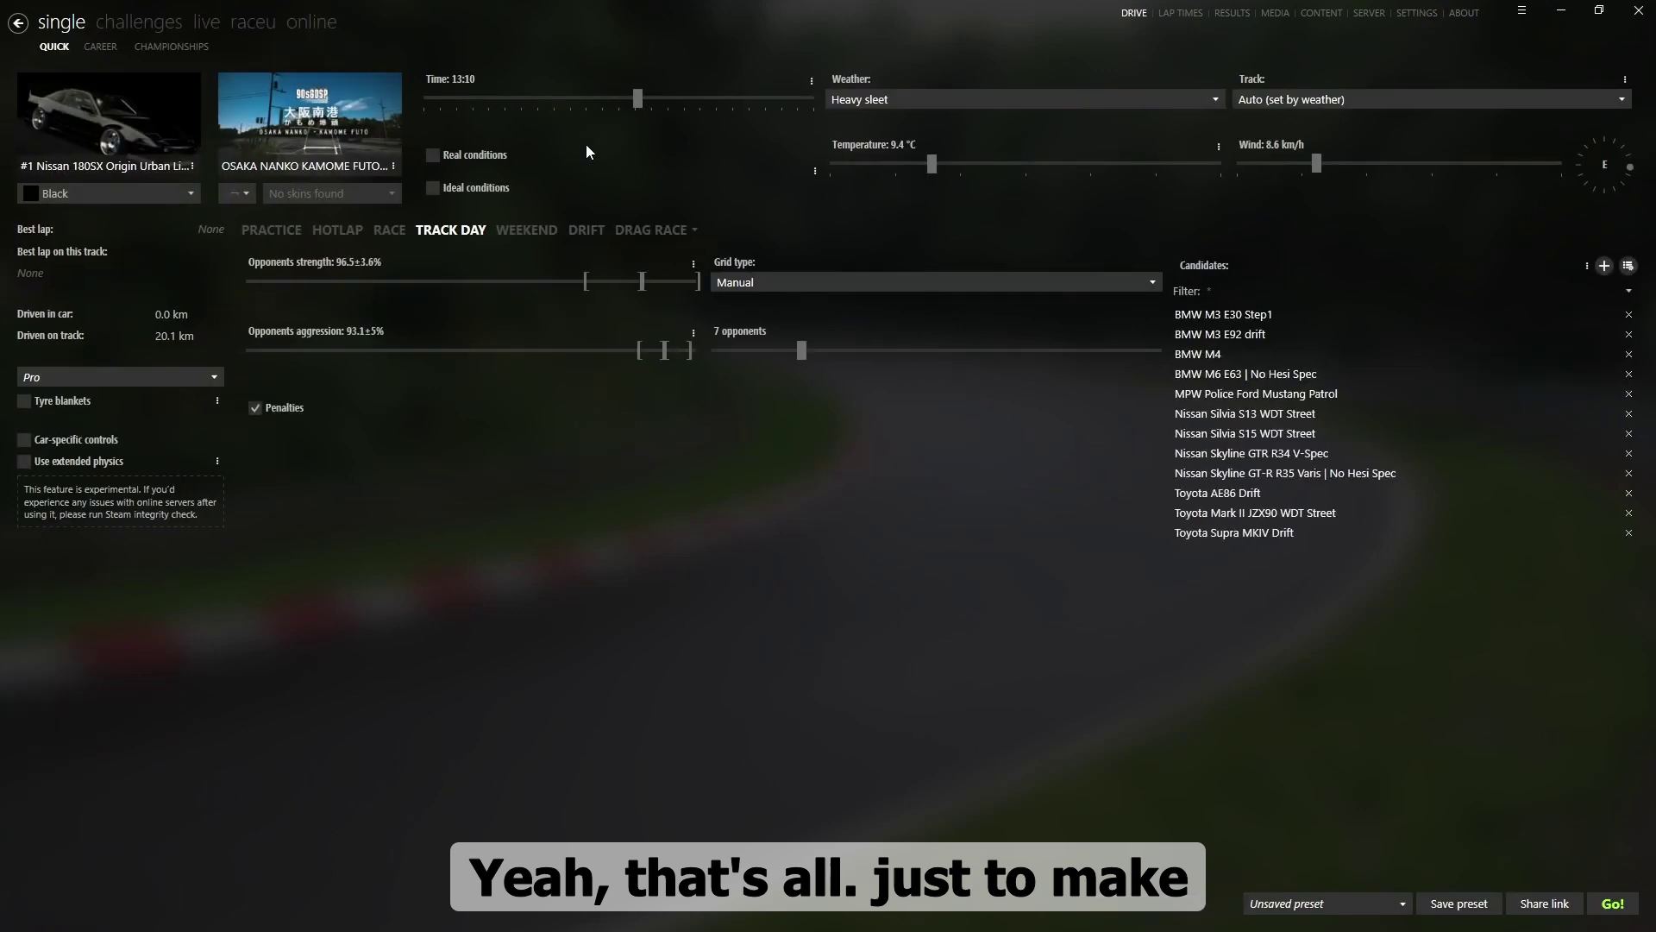
Step: Choose Heavy rain from the Weather dropdown's More list and launch the Track Day session
mouse_move(171, 126)
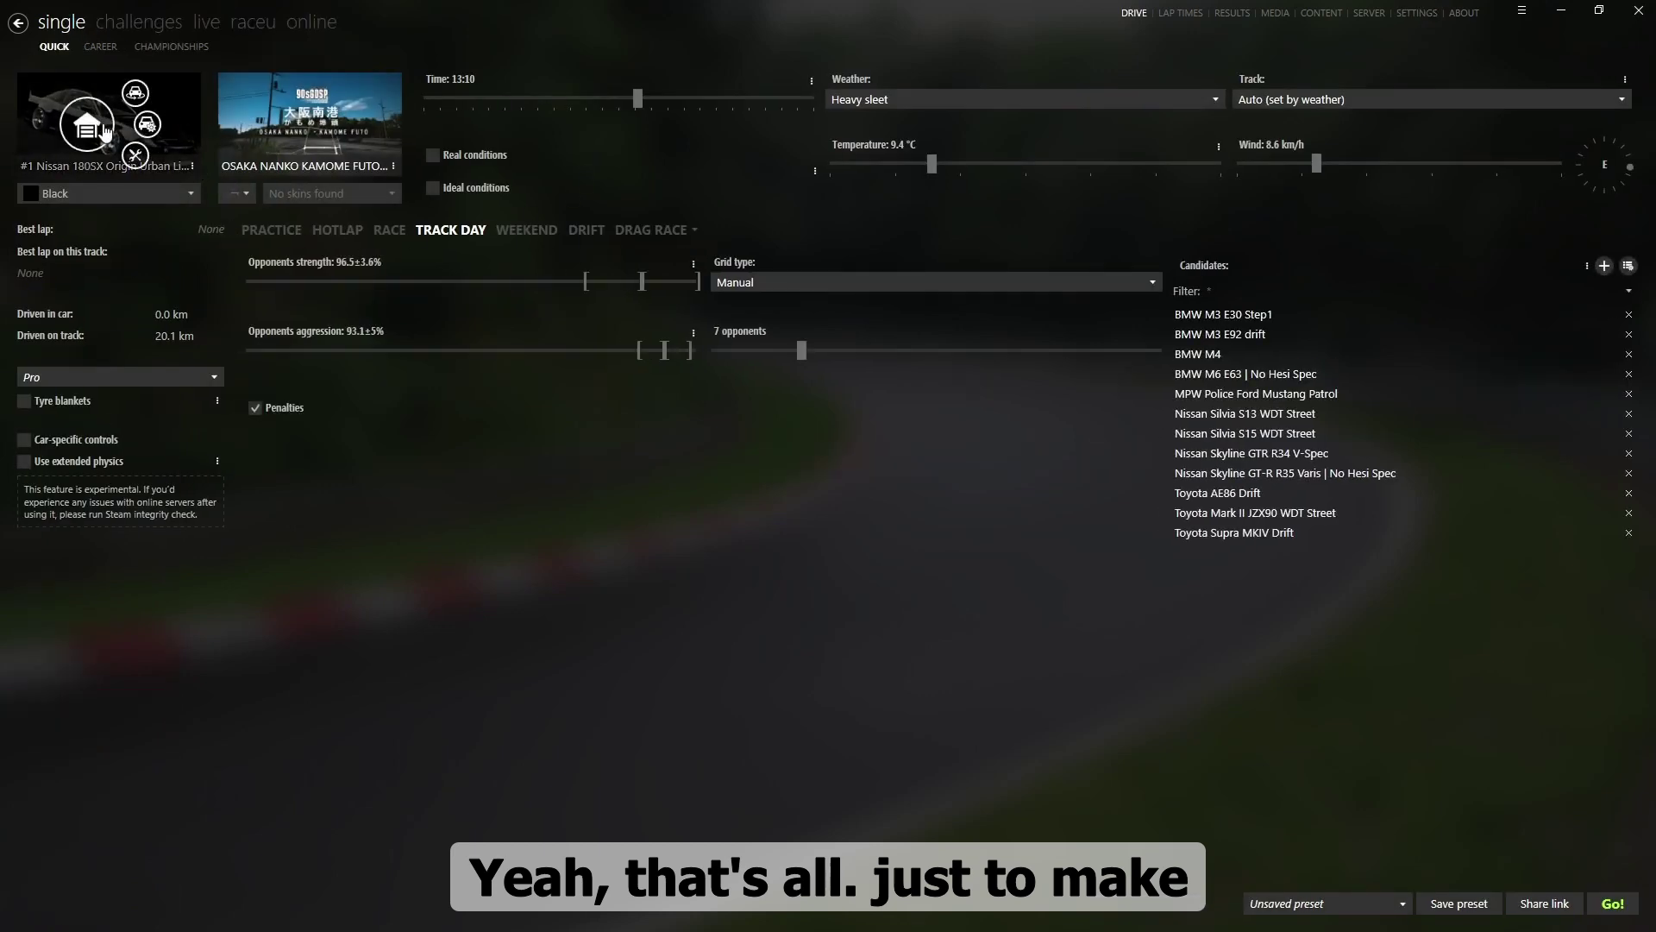
left_click(1066, 99)
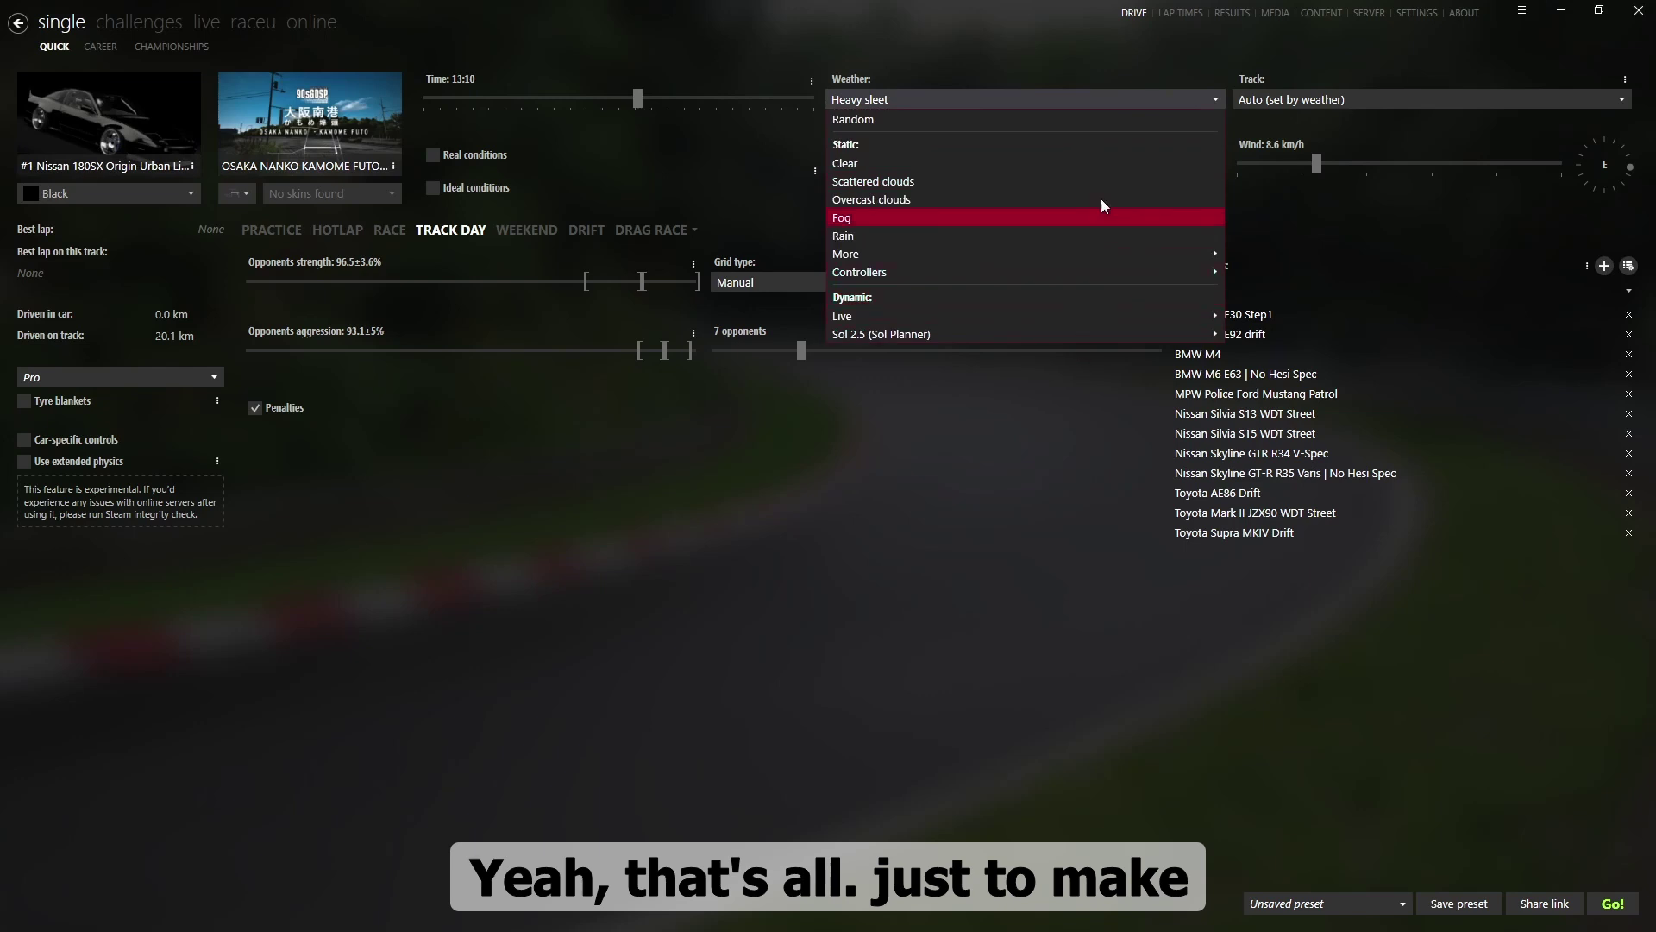
mouse_move(1179, 259)
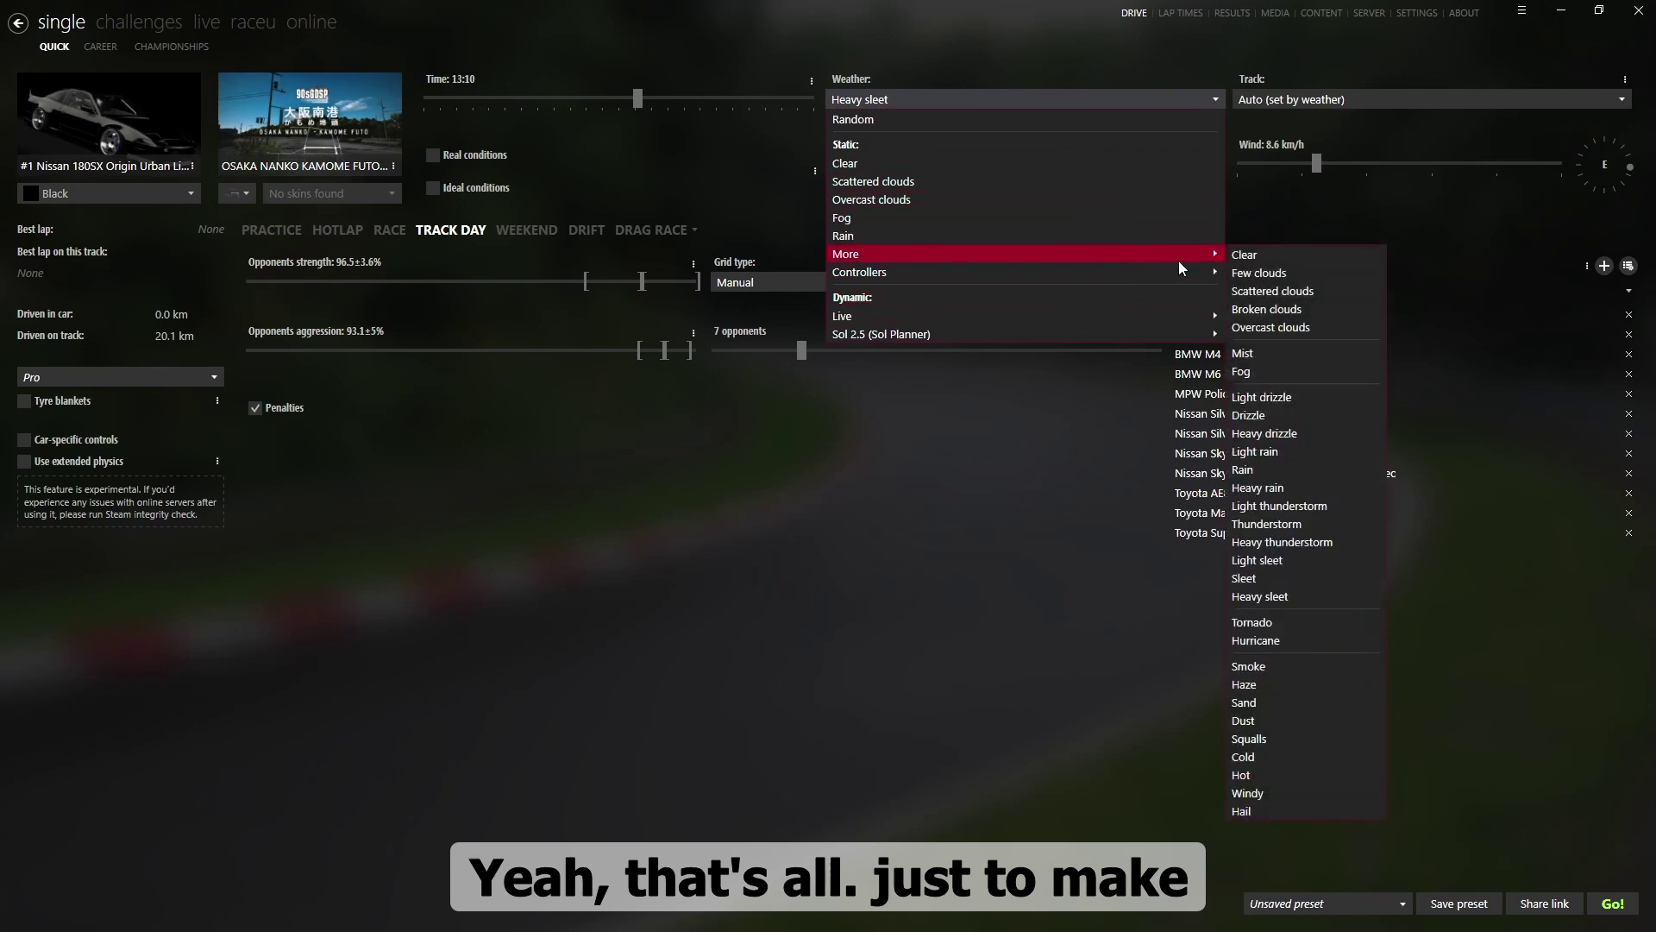
left_click(1257, 487)
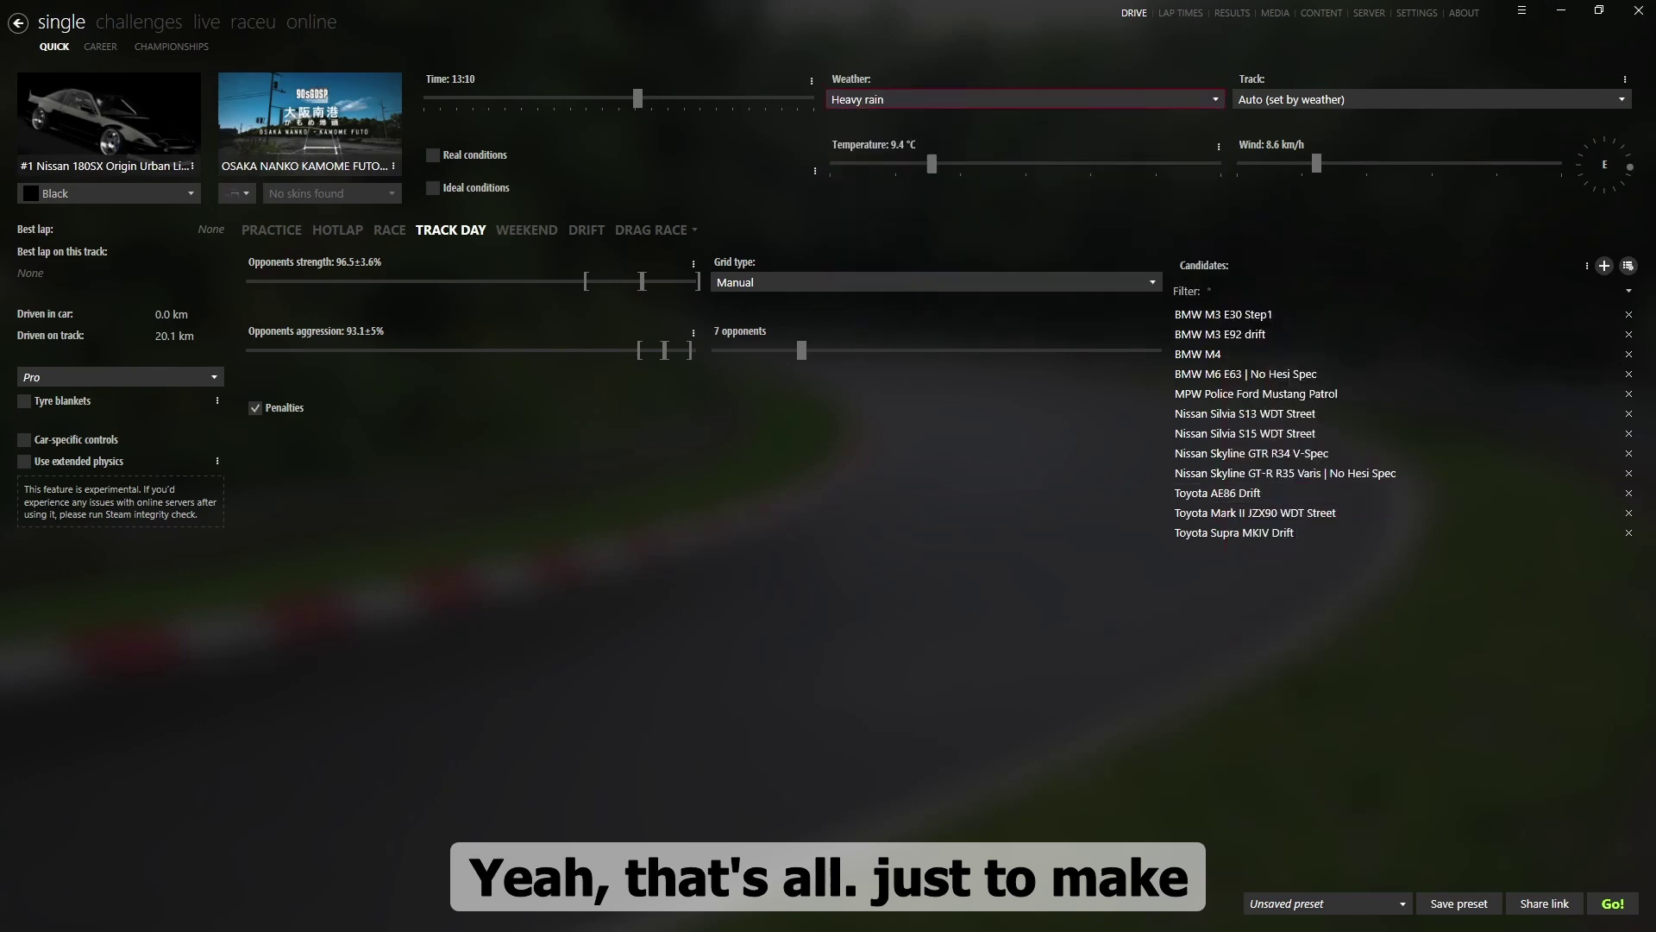
left_click(1608, 910)
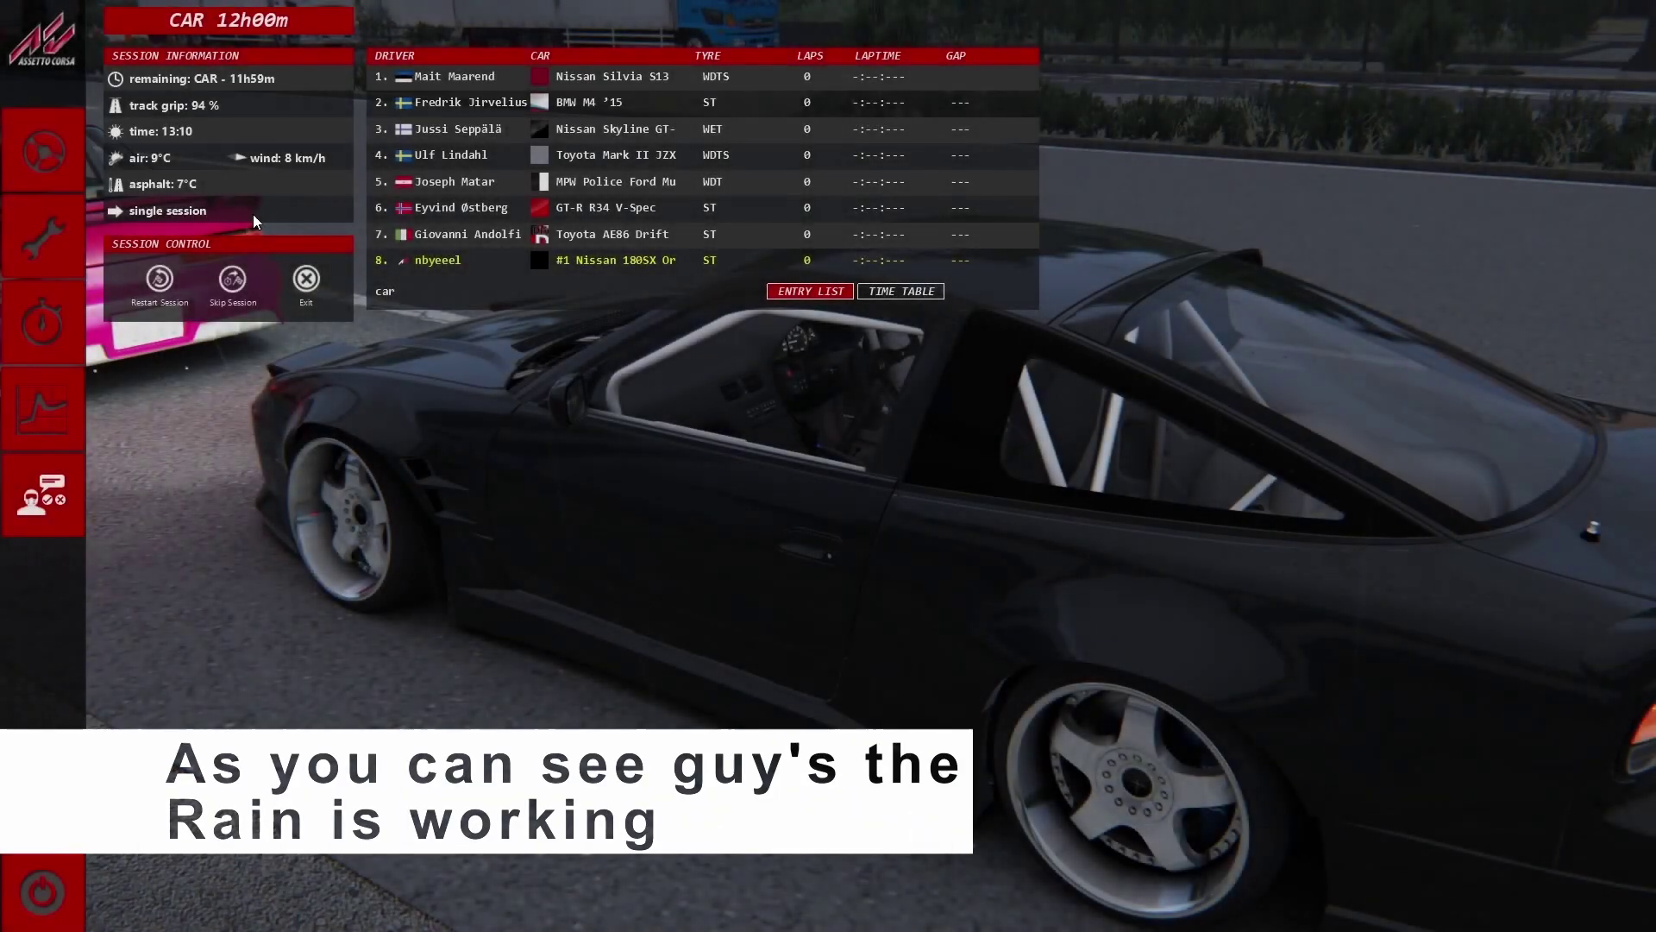
Step: Close the session menu to start driving the Nissan 180SX in heavy rain
left_click(58, 135)
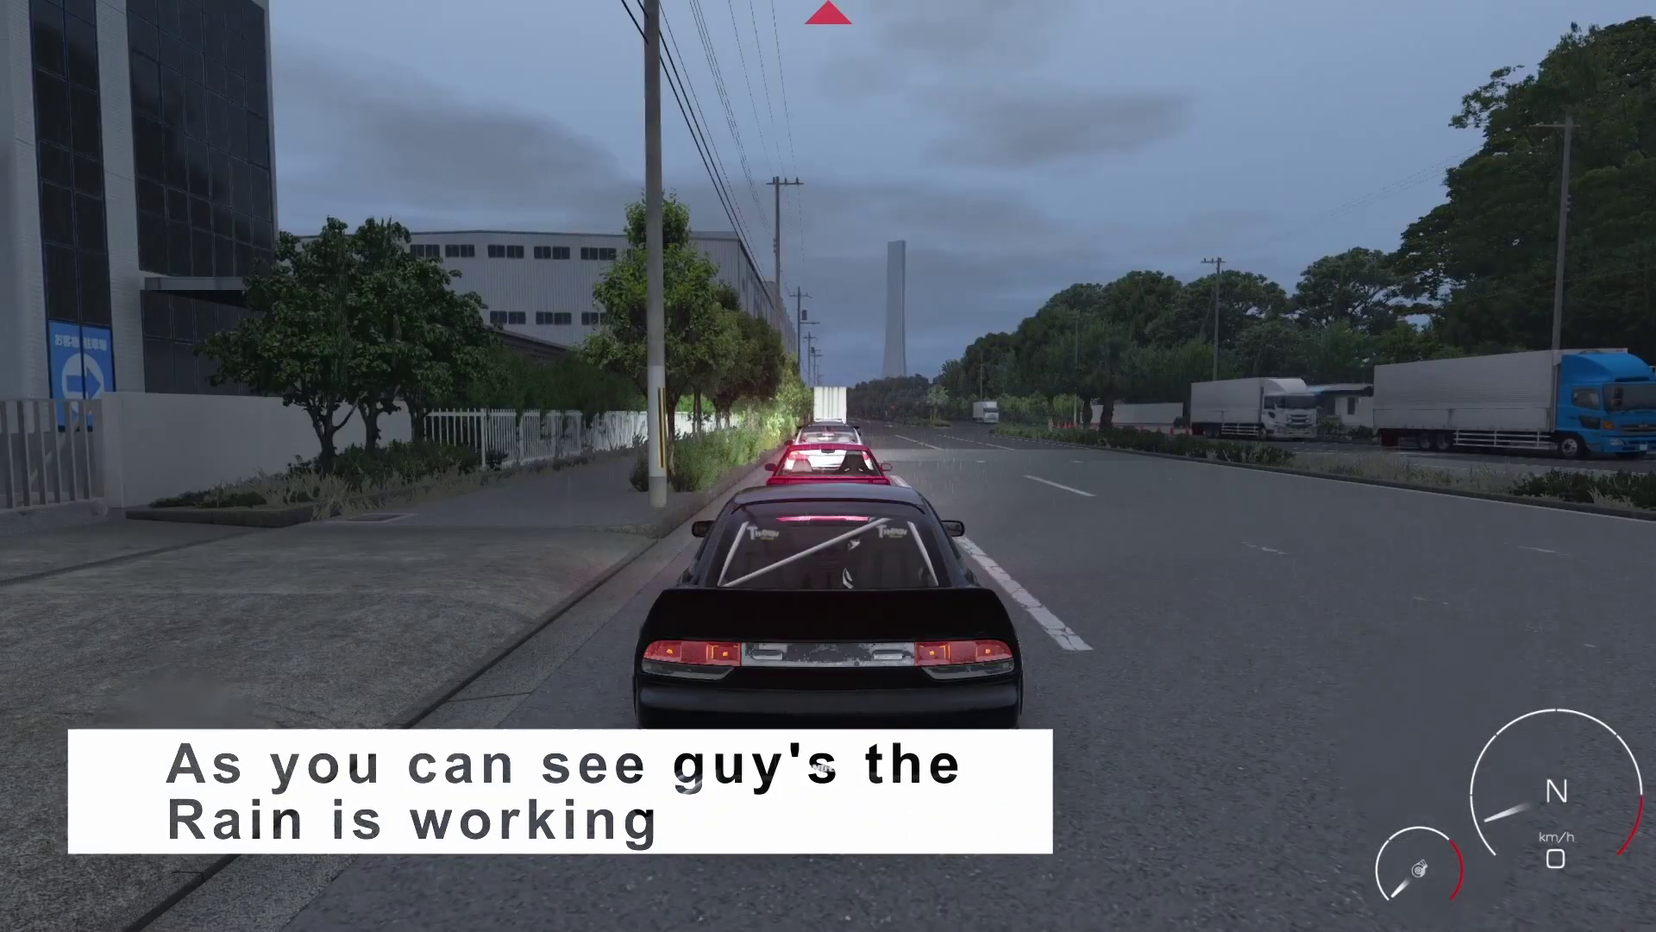